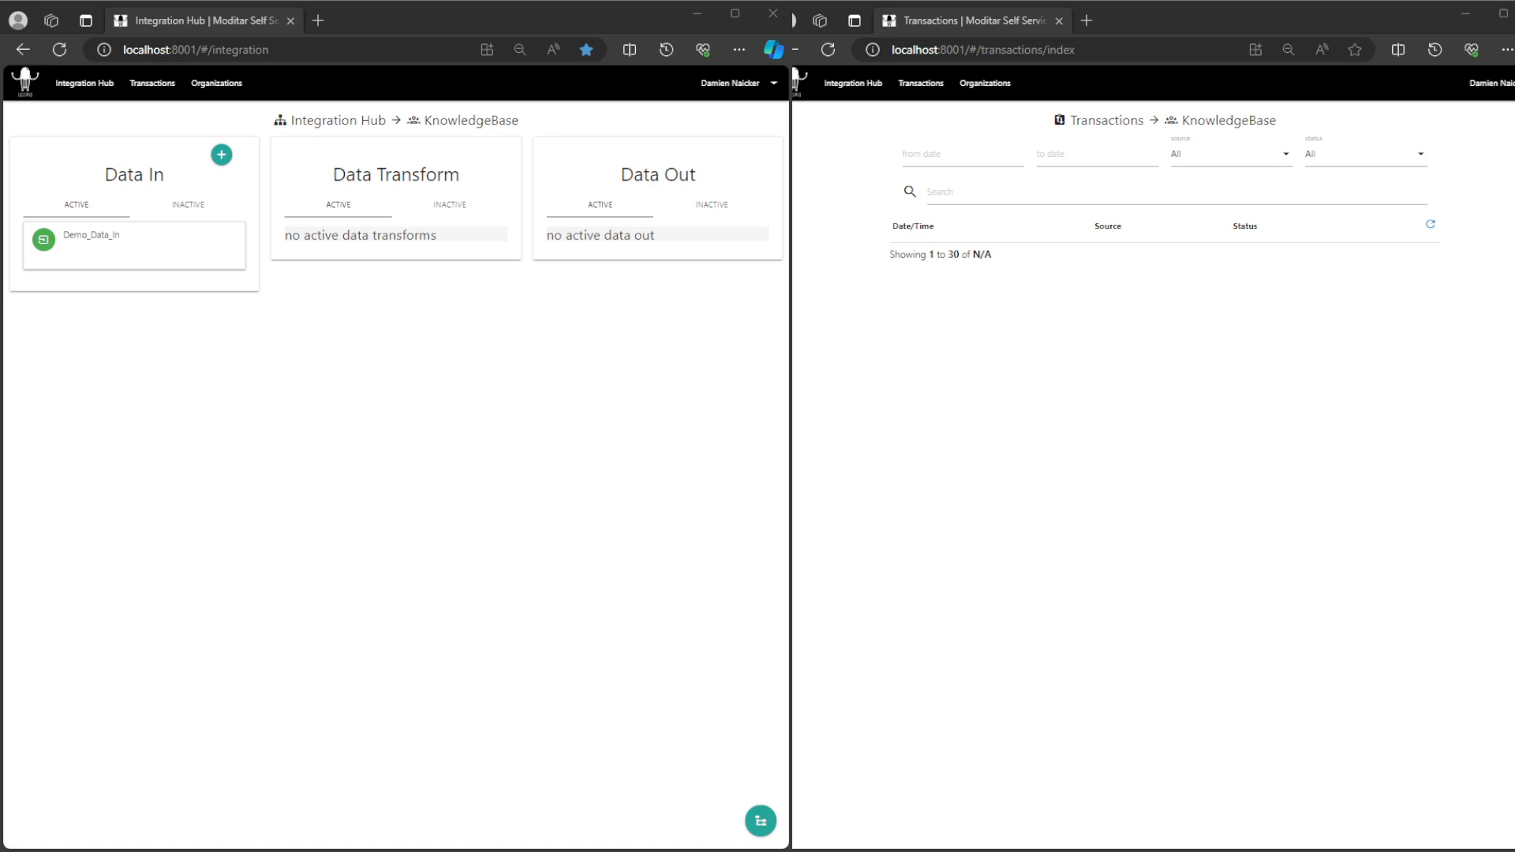
Step: Open the Demo_Data_In data in for editing and add a source connector titled Test_Connector
click(90, 235)
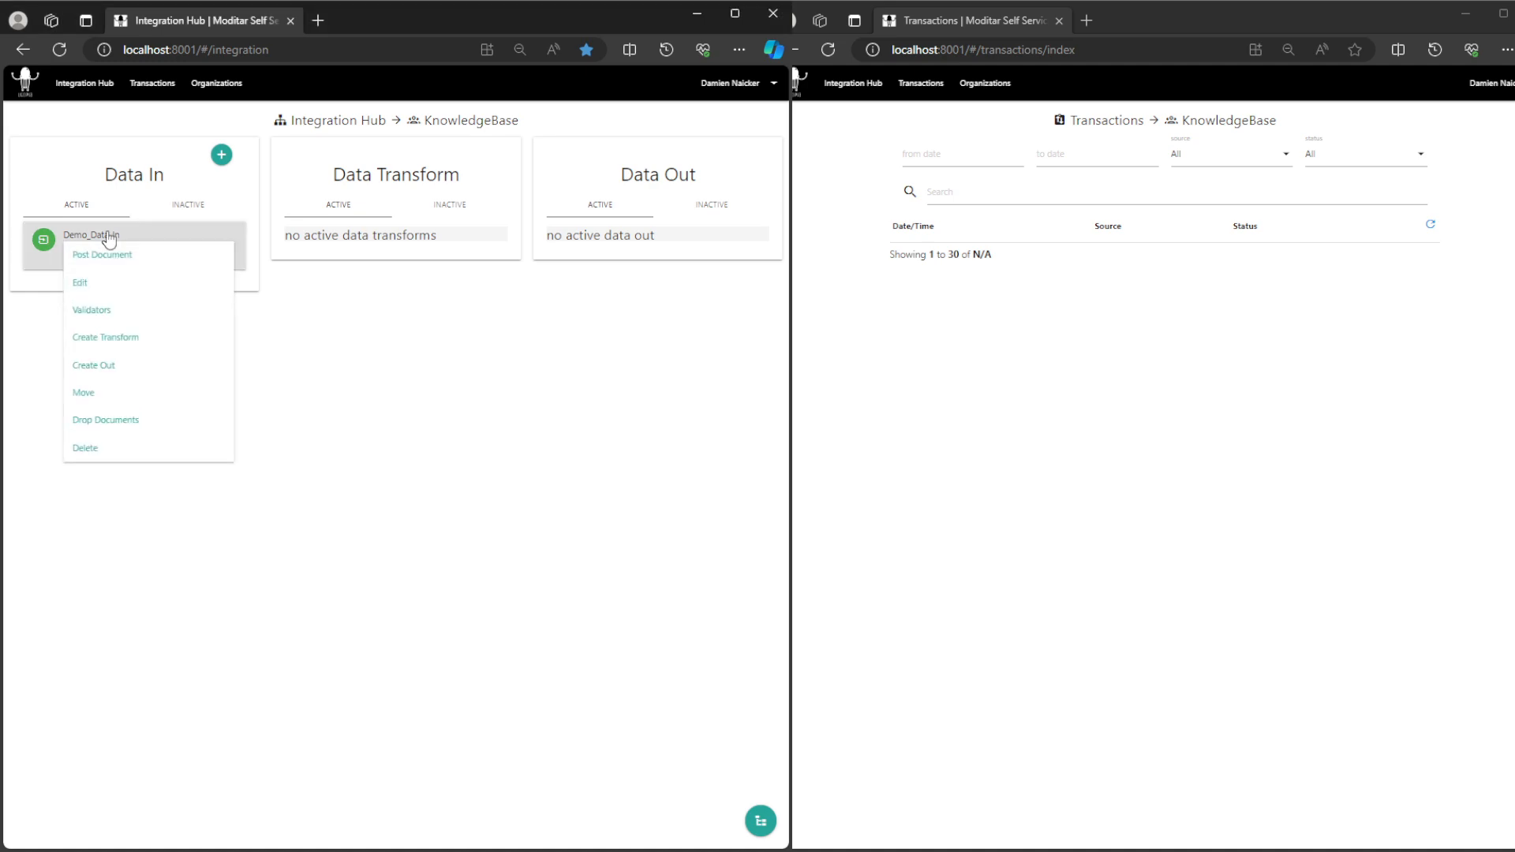
click(112, 291)
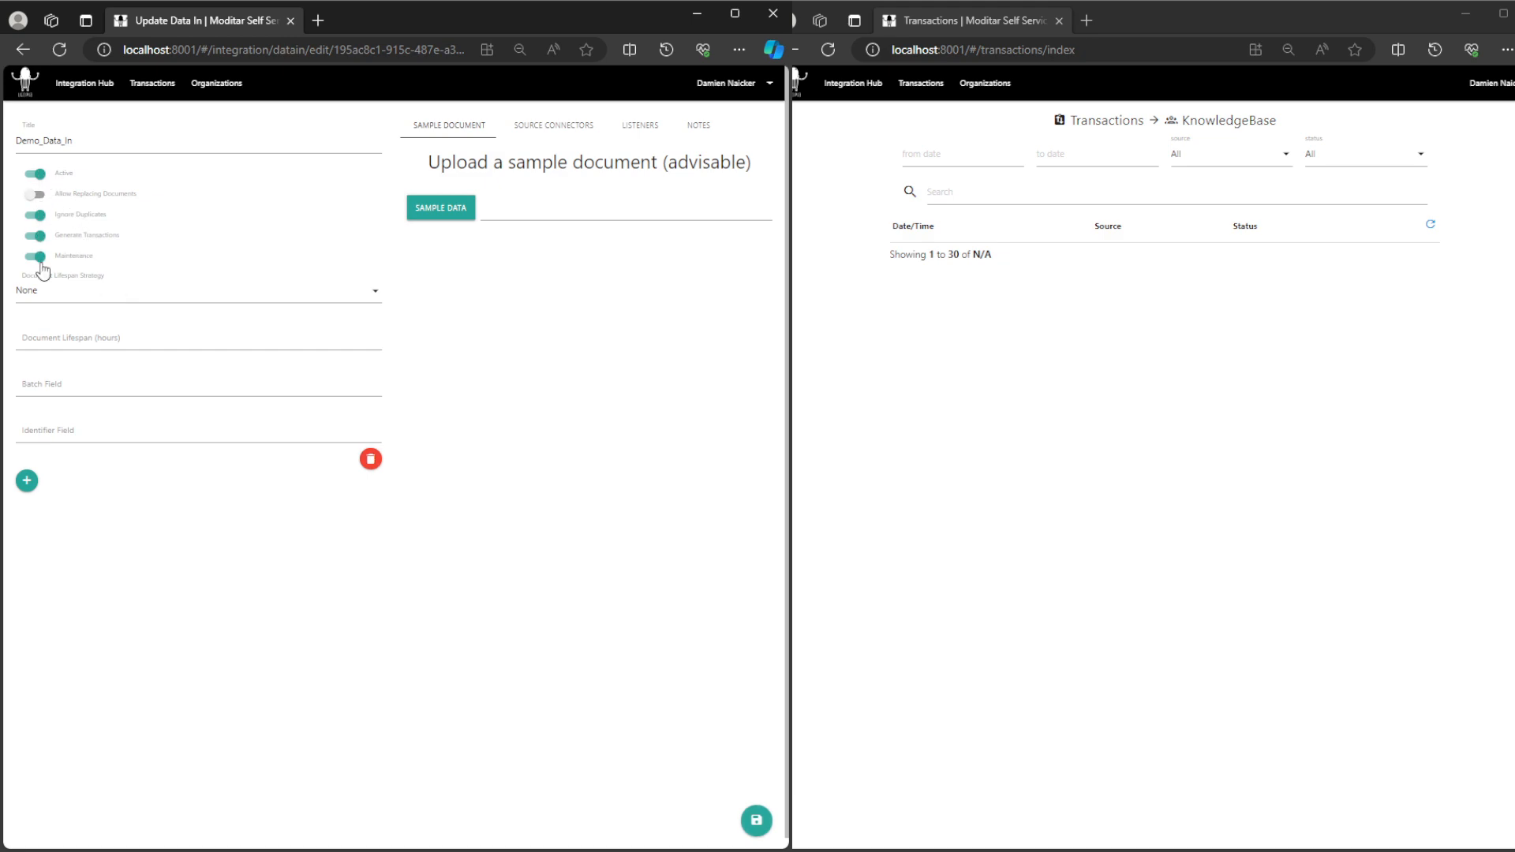
click(558, 131)
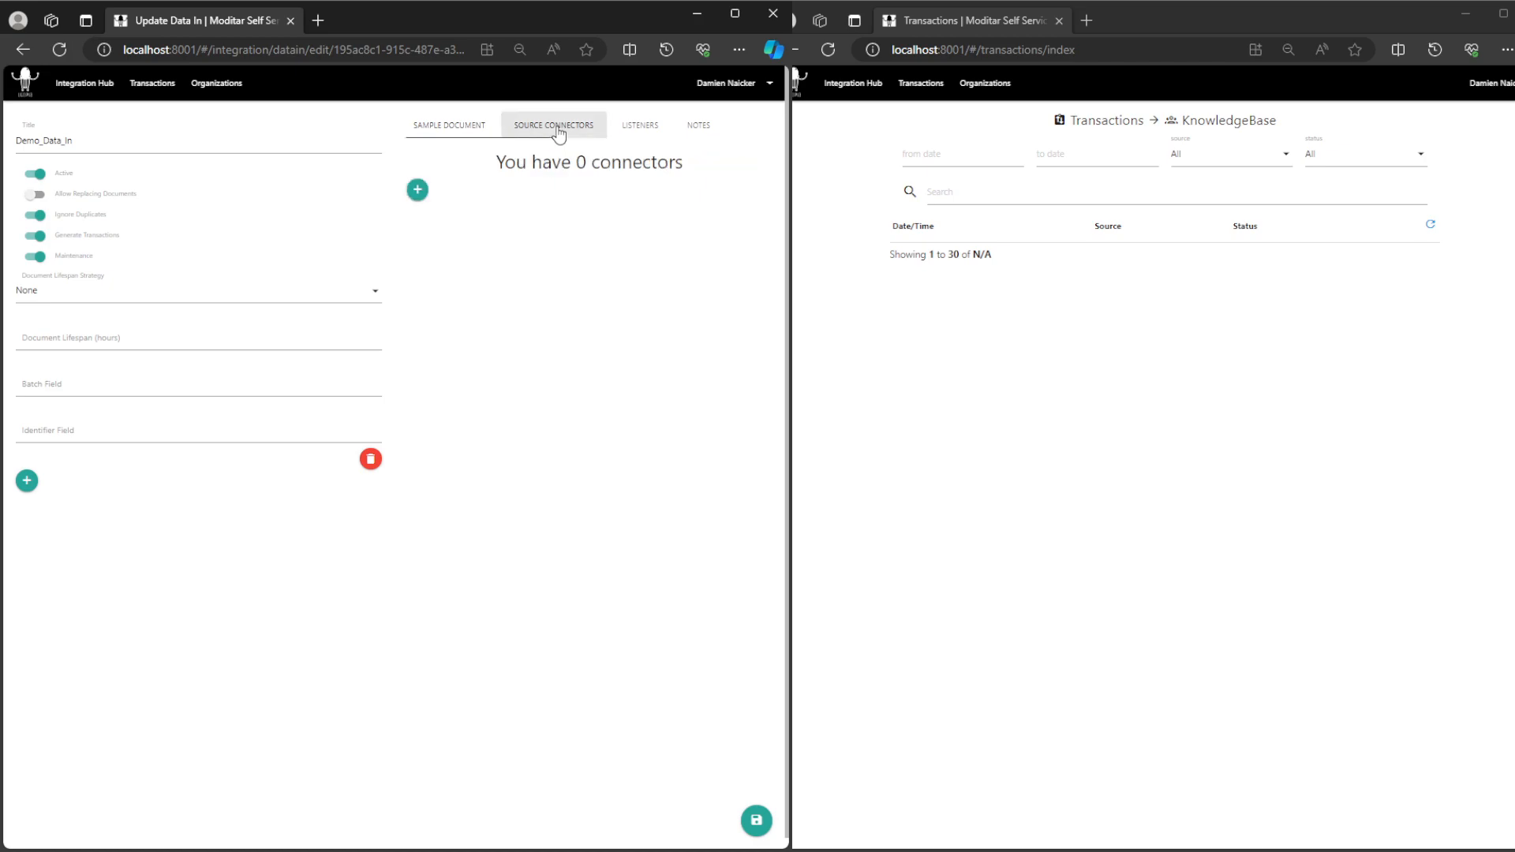
click(417, 191)
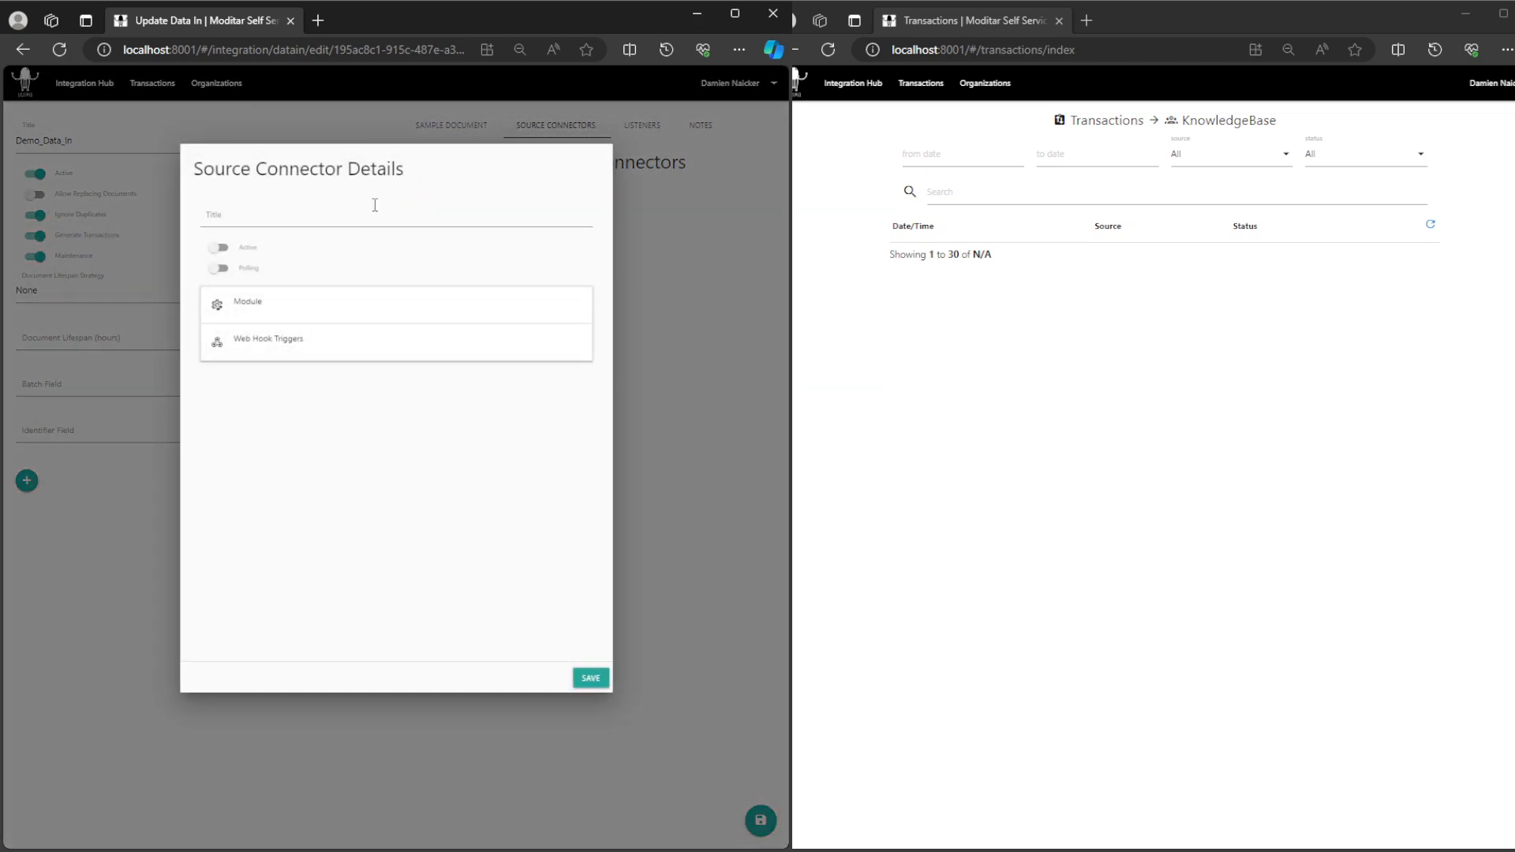
click(368, 209)
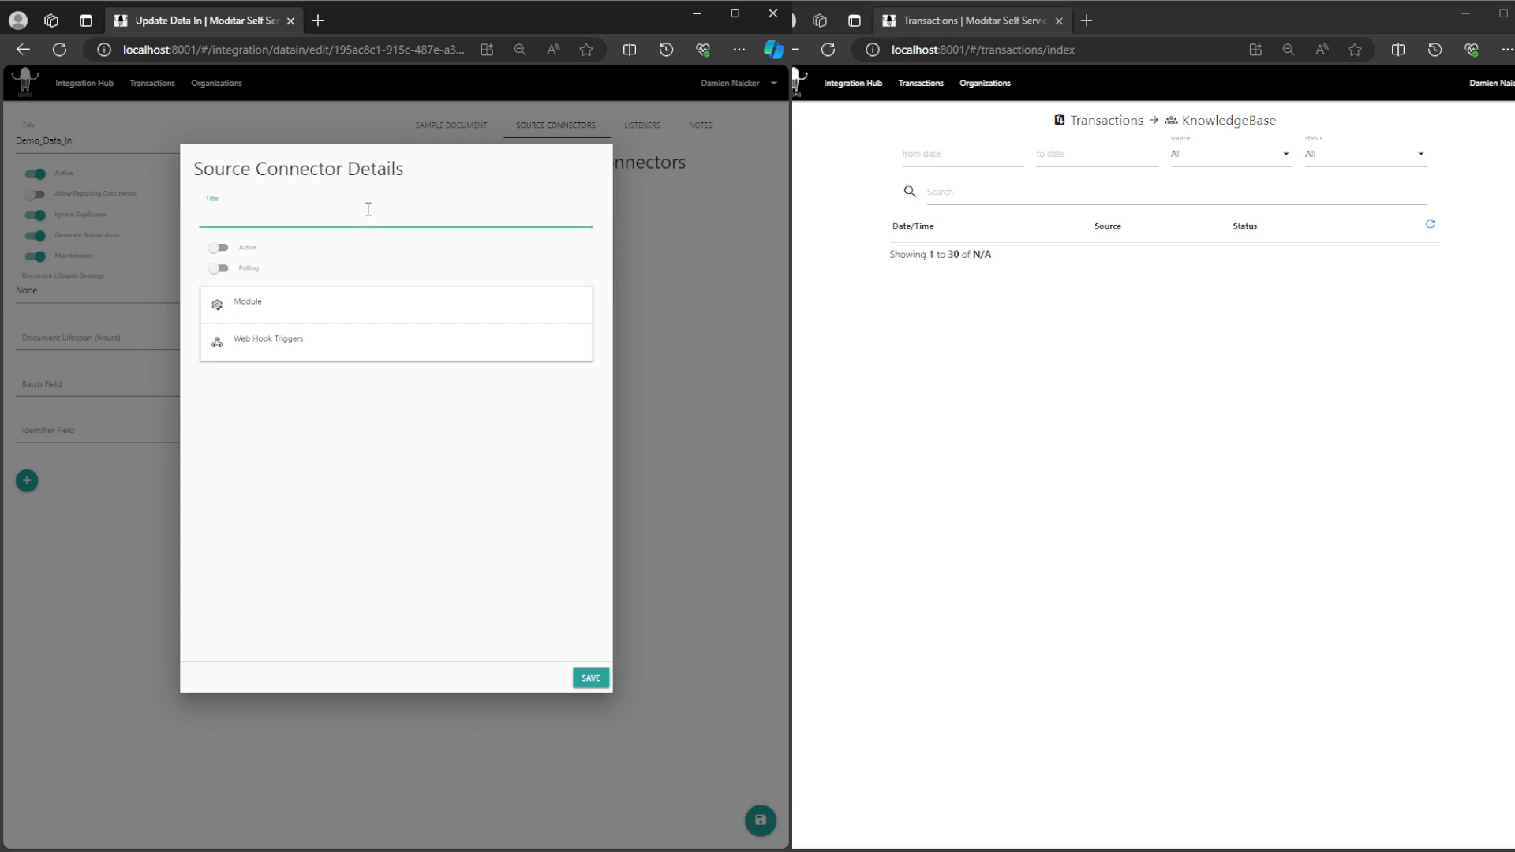
text(Test)
Step: Choose Secure File Transfer Protocol (SFTP) (SSH) as the source connector's module
click(288, 310)
click(304, 260)
click(289, 305)
scroll(290, 309, down, 2)
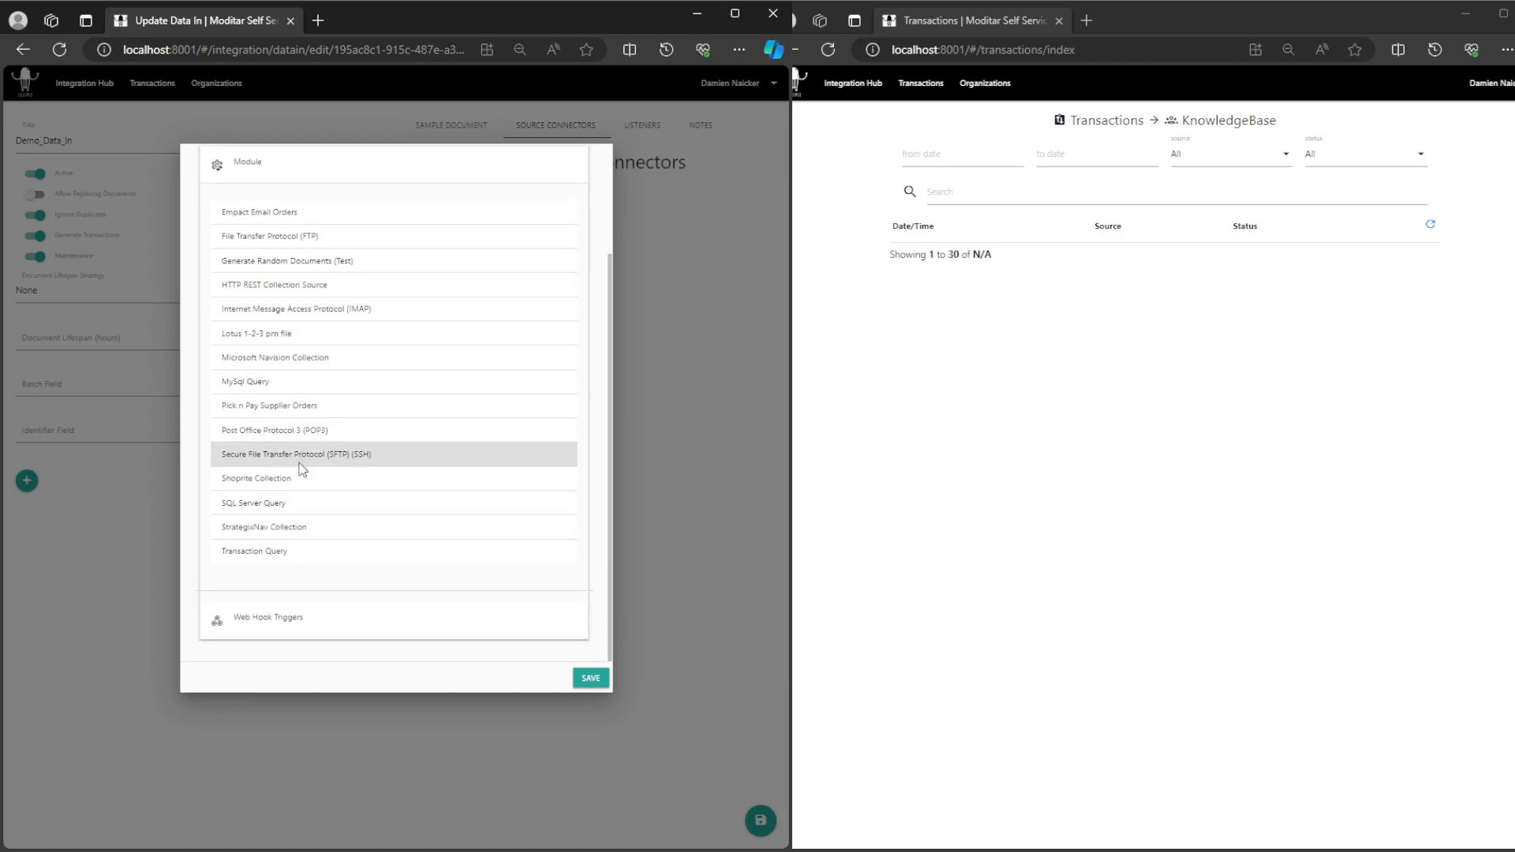
click(299, 462)
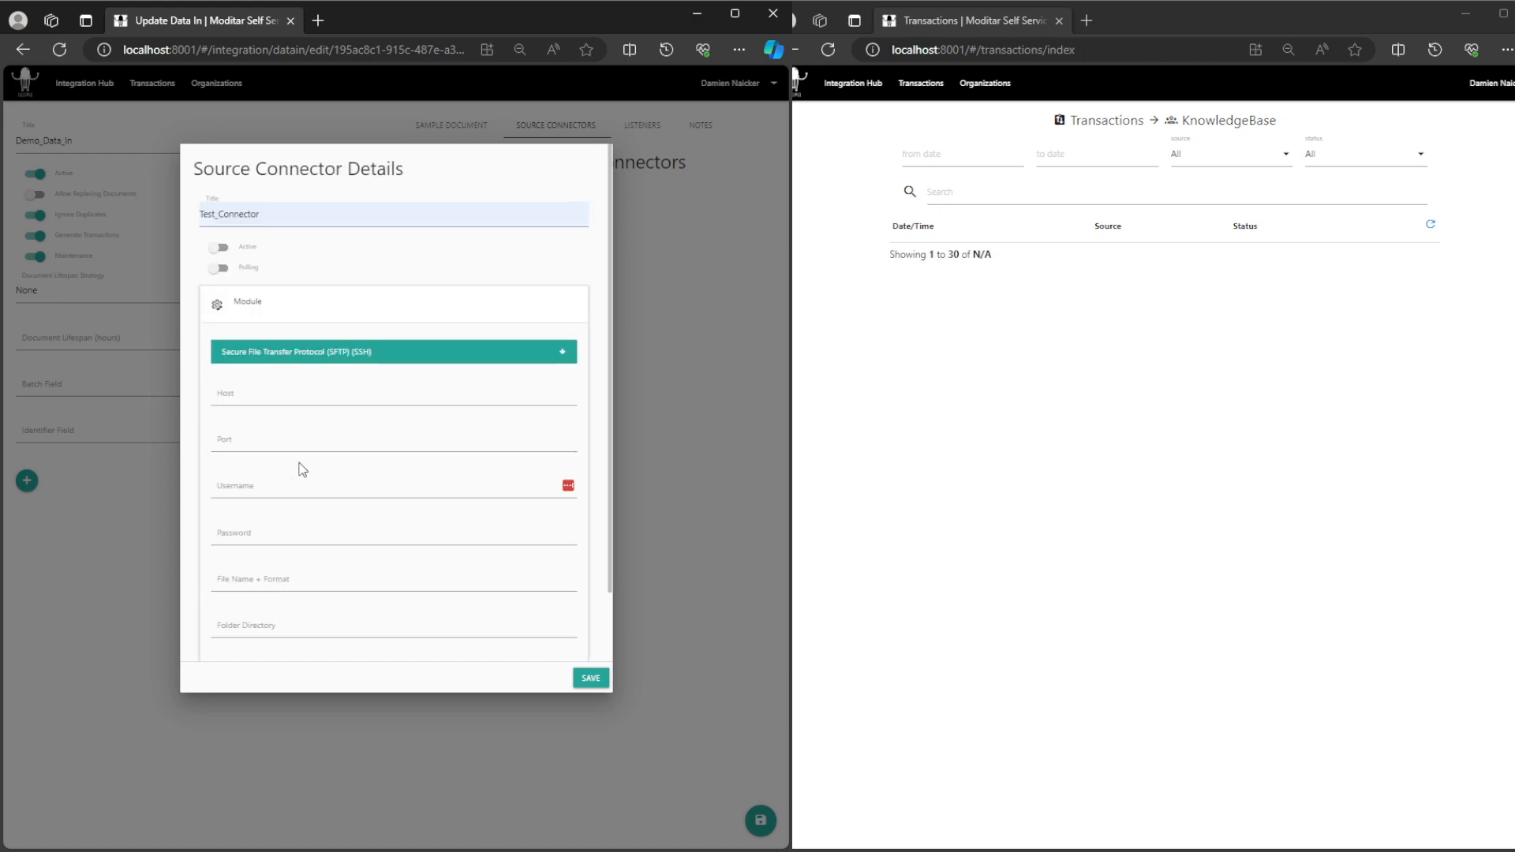
Step: Set the SFTP module's host to 41.185.29.79 and its port to 22
scroll(302, 470, down, 1)
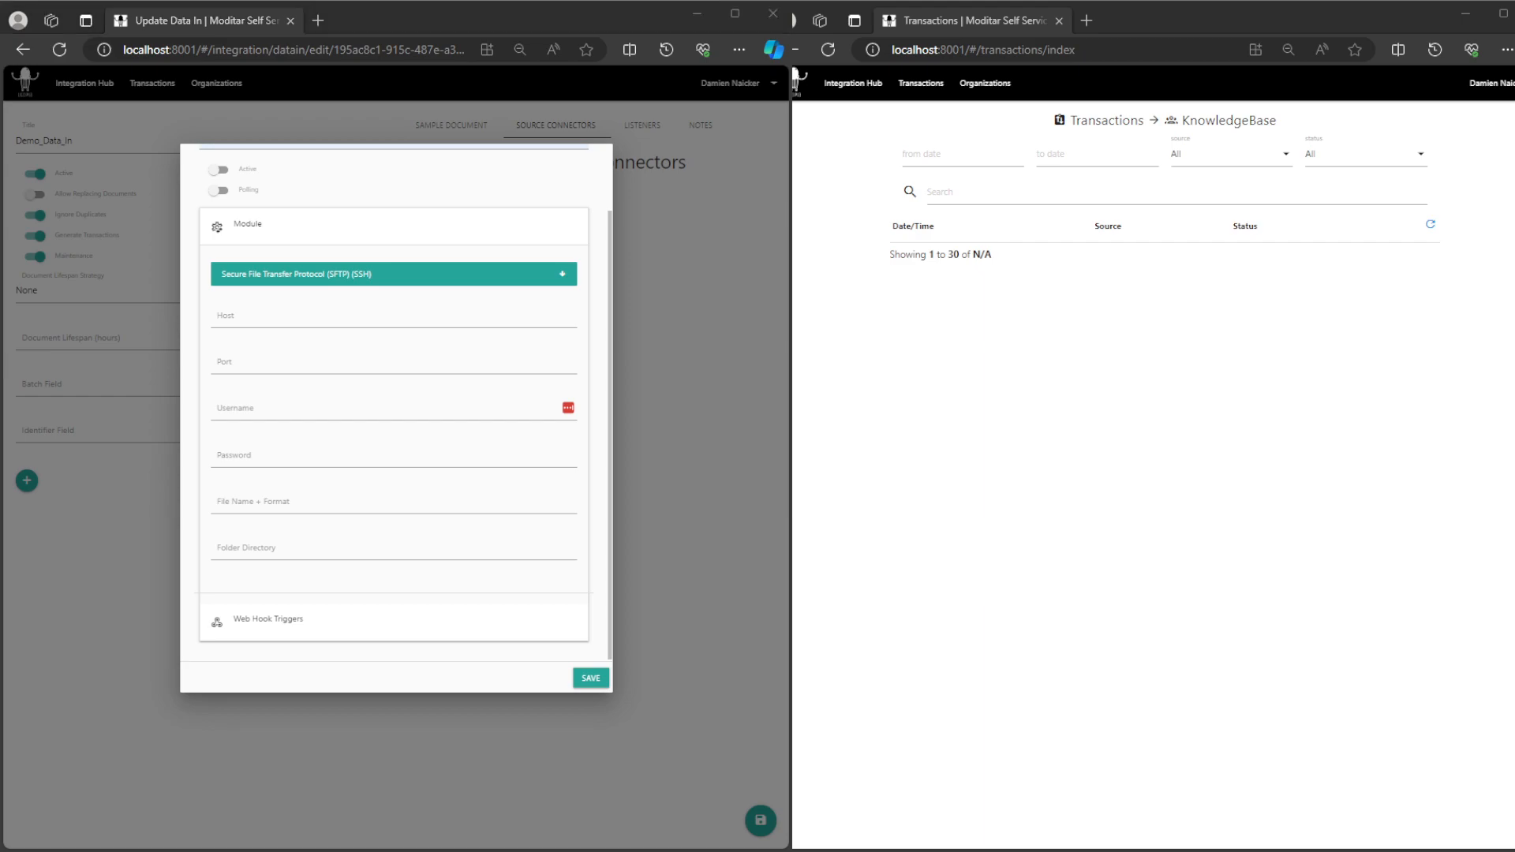
click(320, 315)
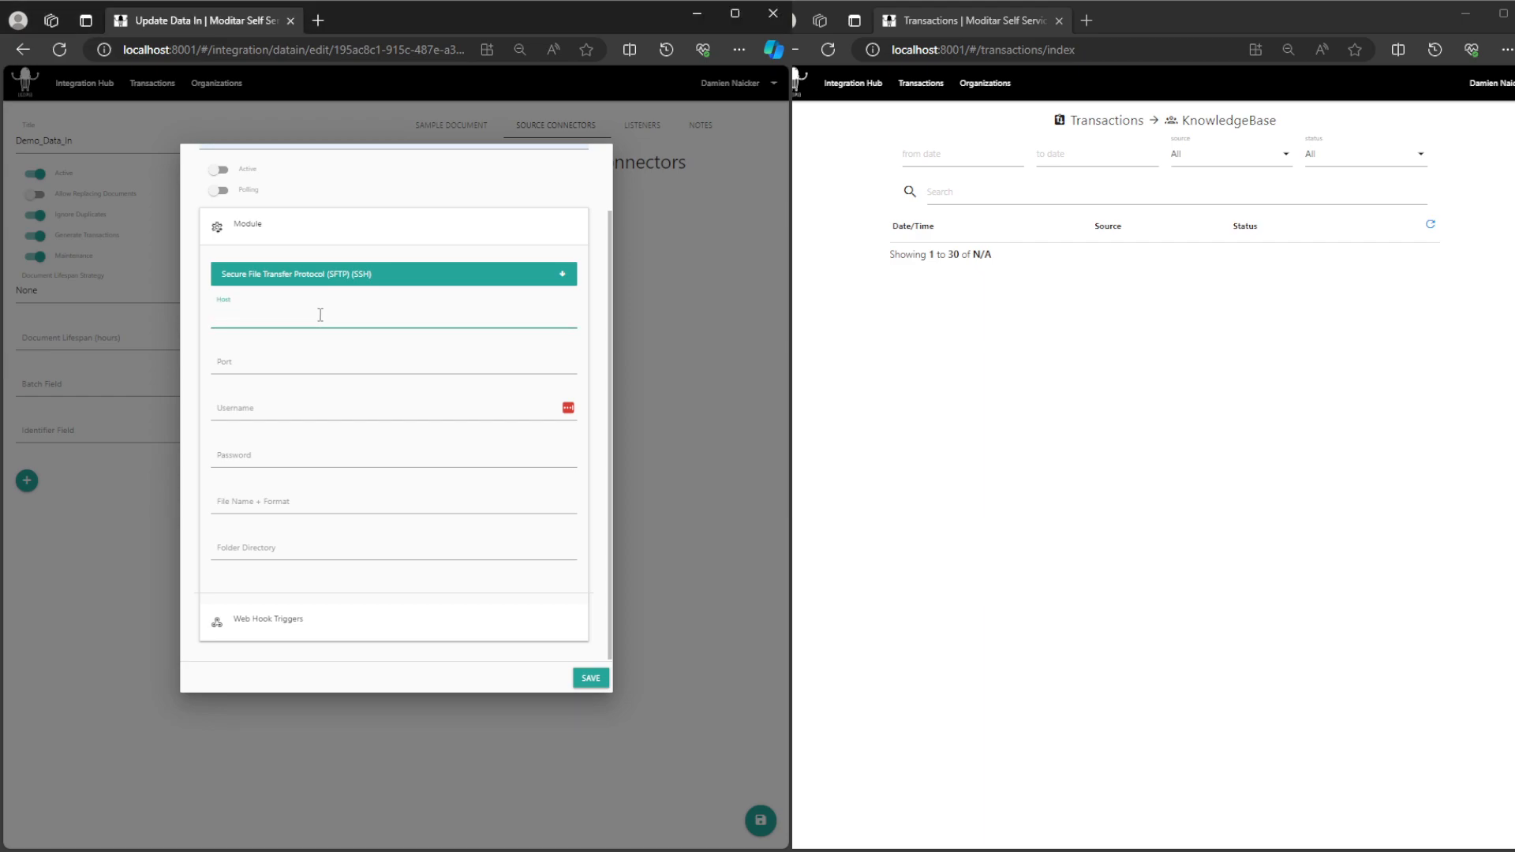
text(41.185)
click(295, 376)
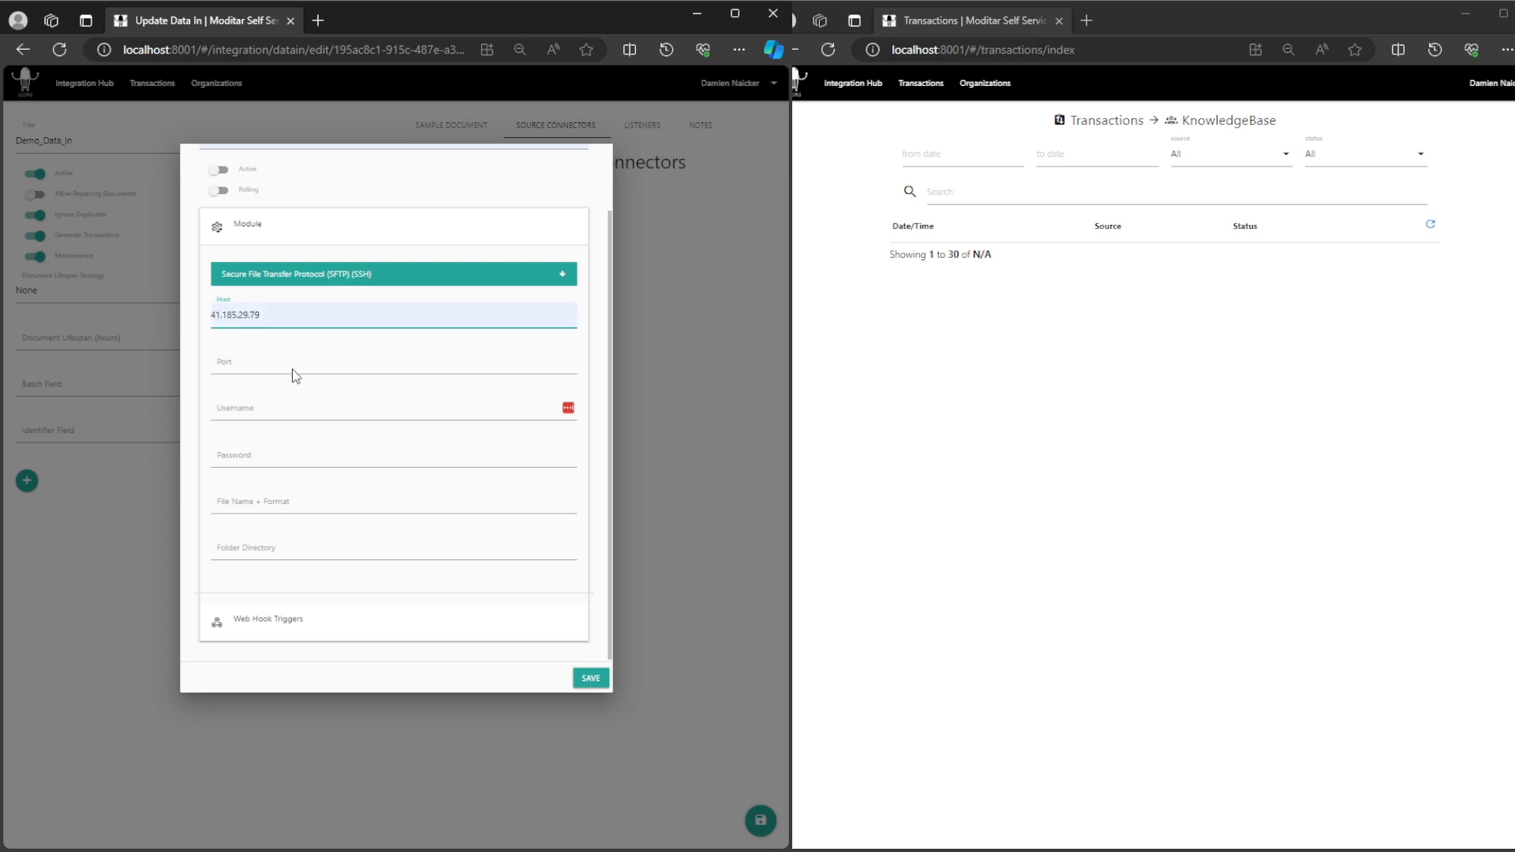
click(266, 364)
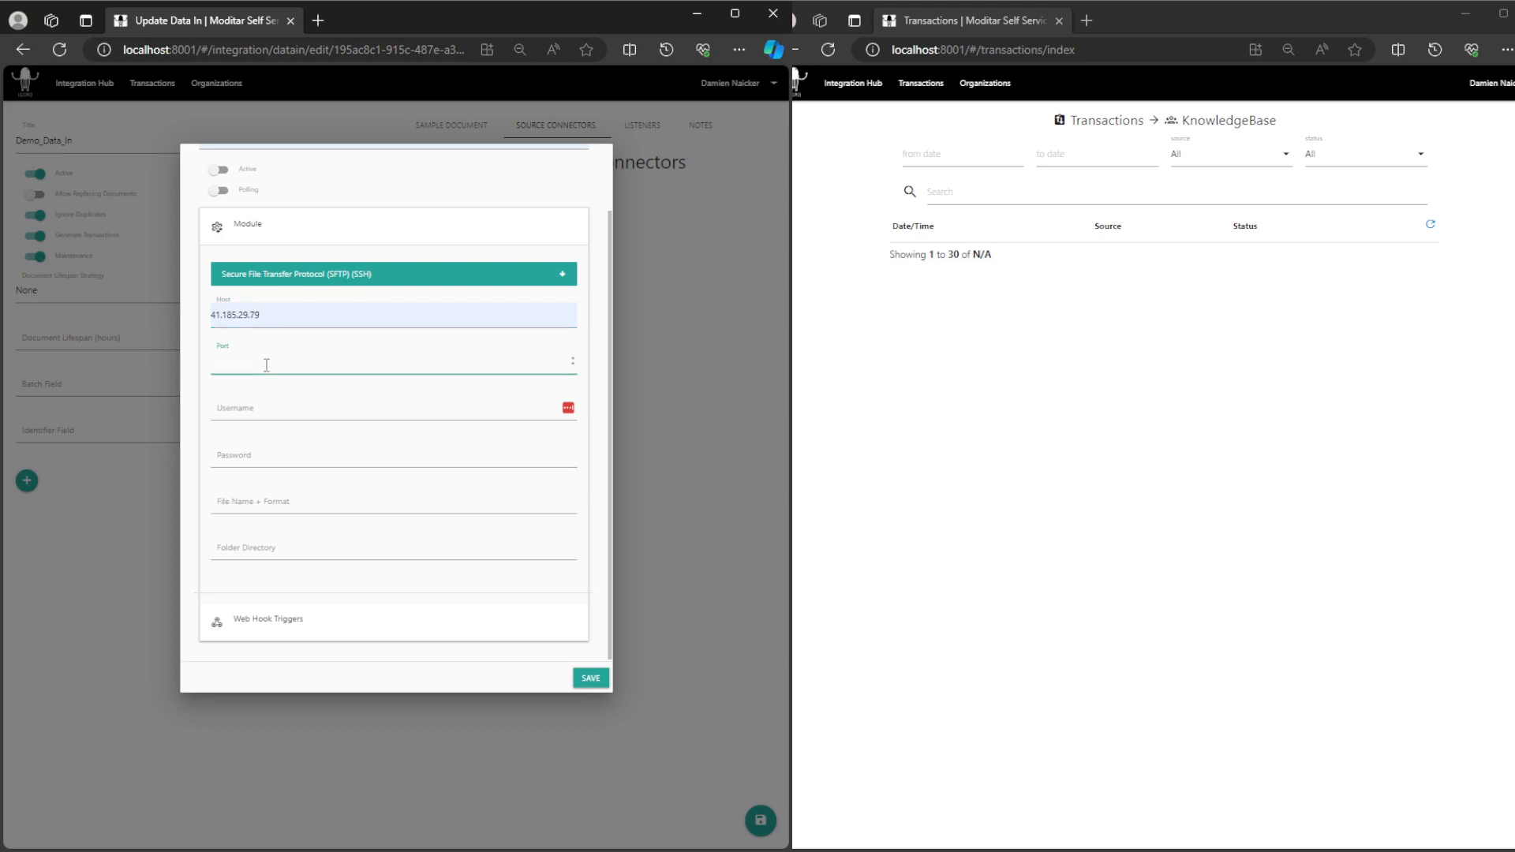
text(22)
Step: Enter TestUser as the SFTP username and fill in the account password
click(247, 407)
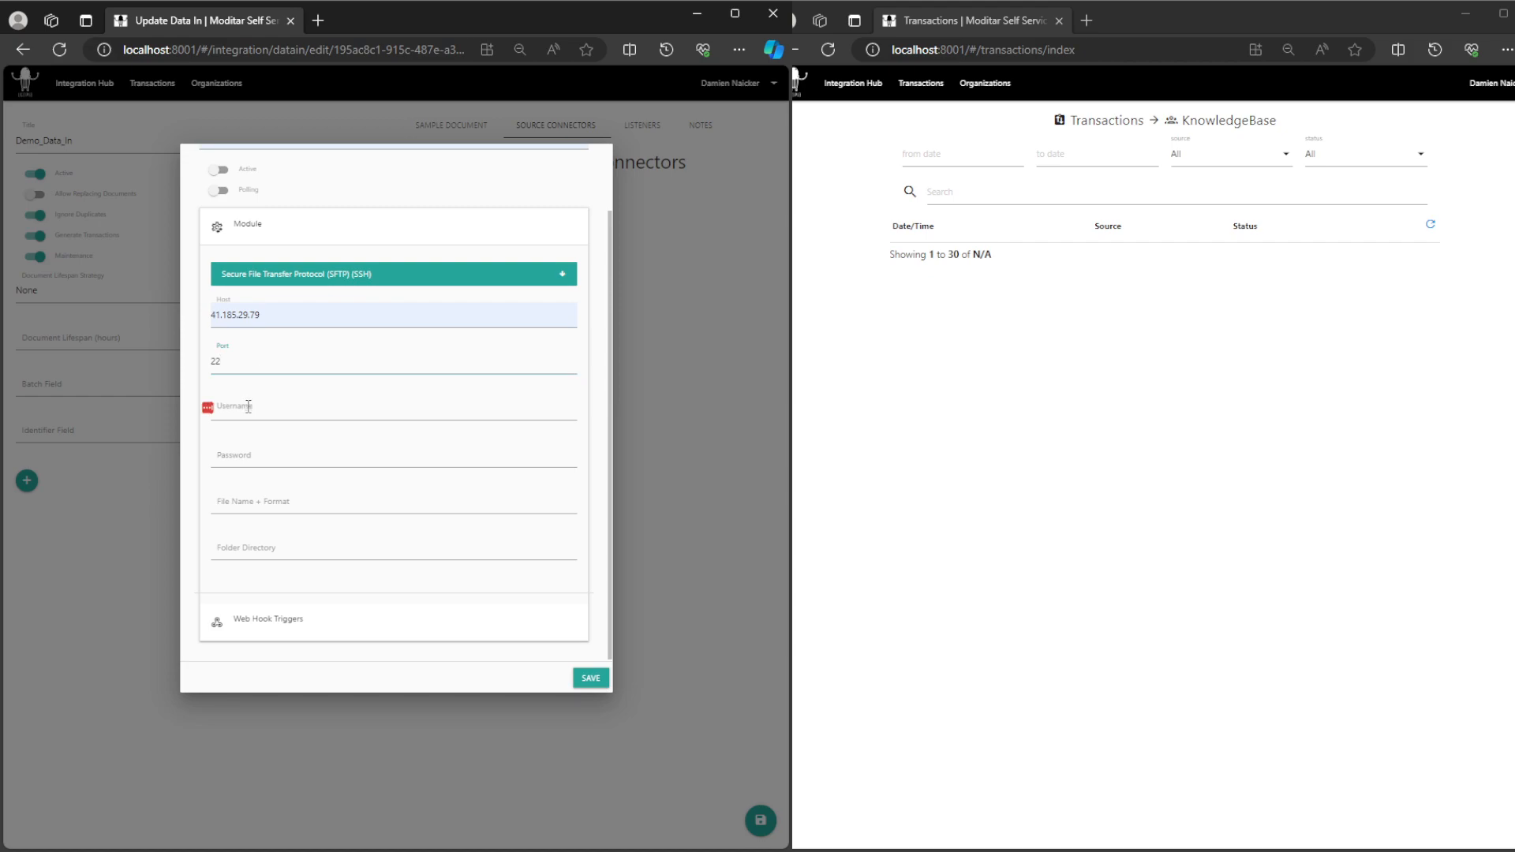
click(245, 462)
click(245, 454)
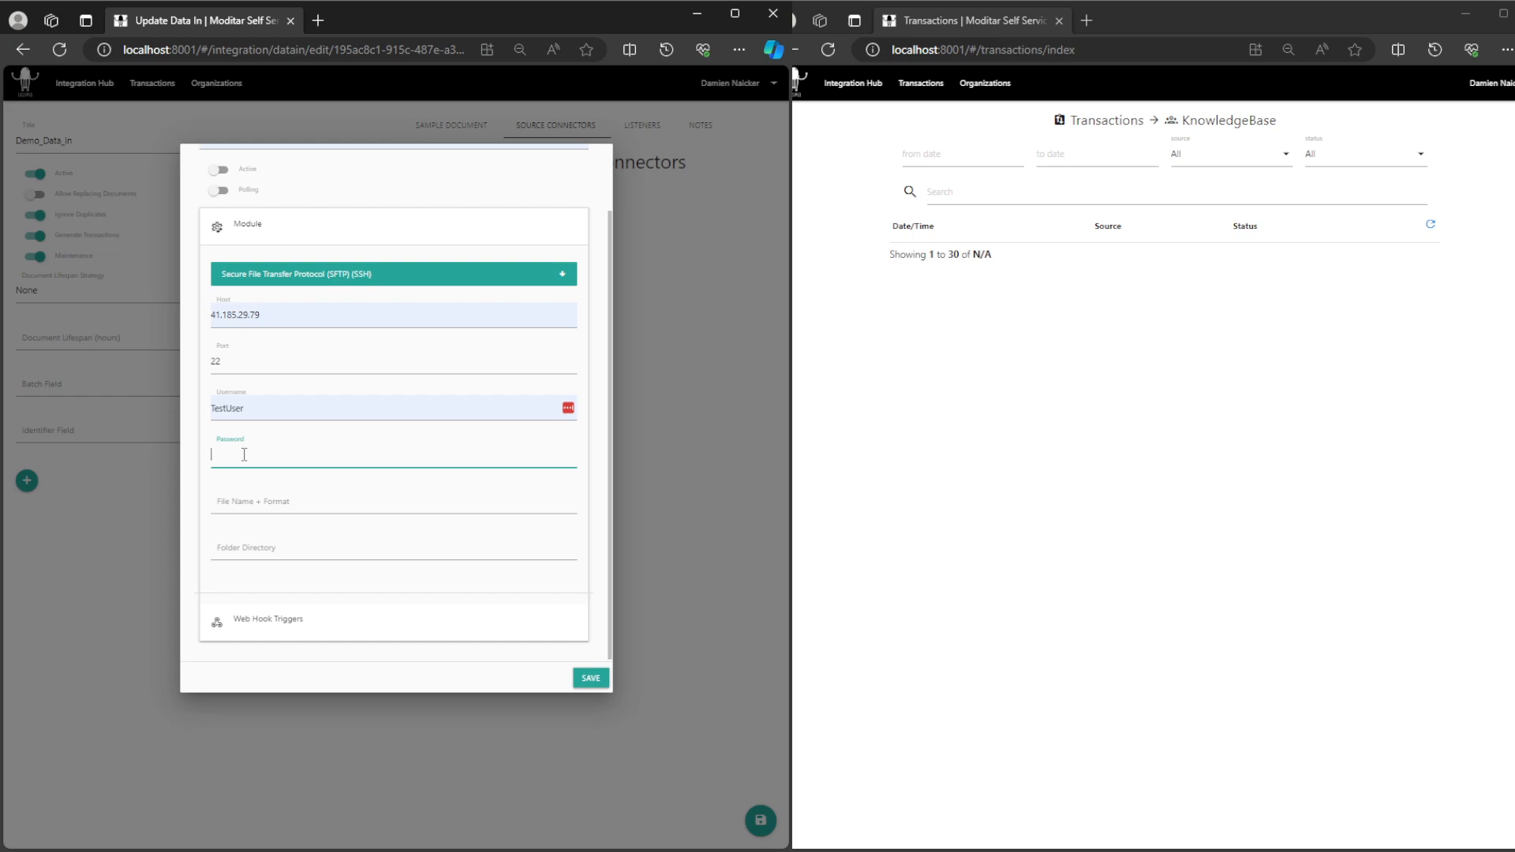
click(247, 508)
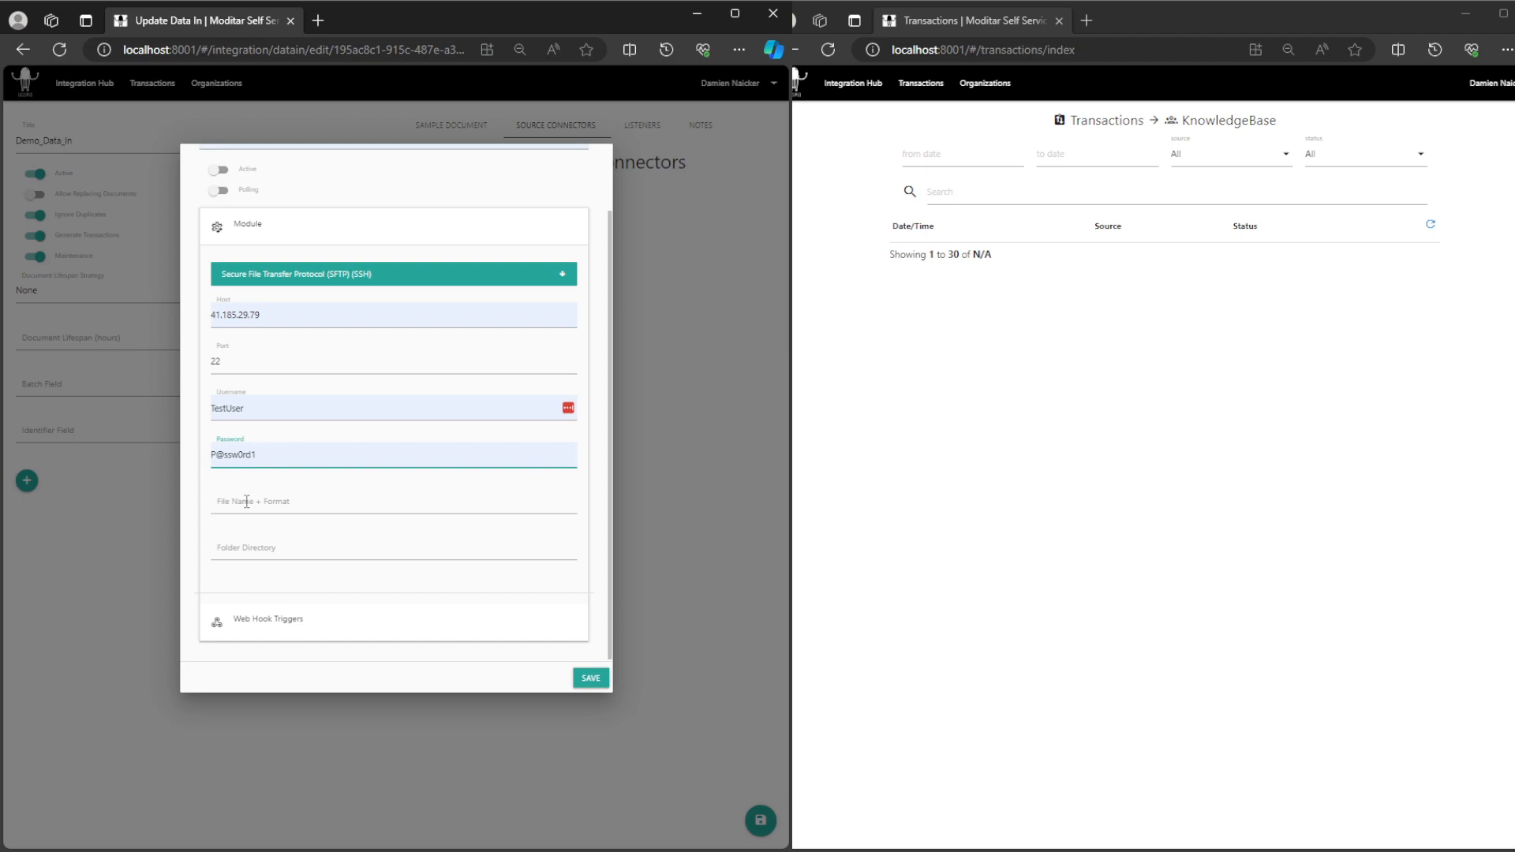
Step: Set the SFTP module's file name and format to File.xlsx and its folder directory to TestDoc
click(247, 502)
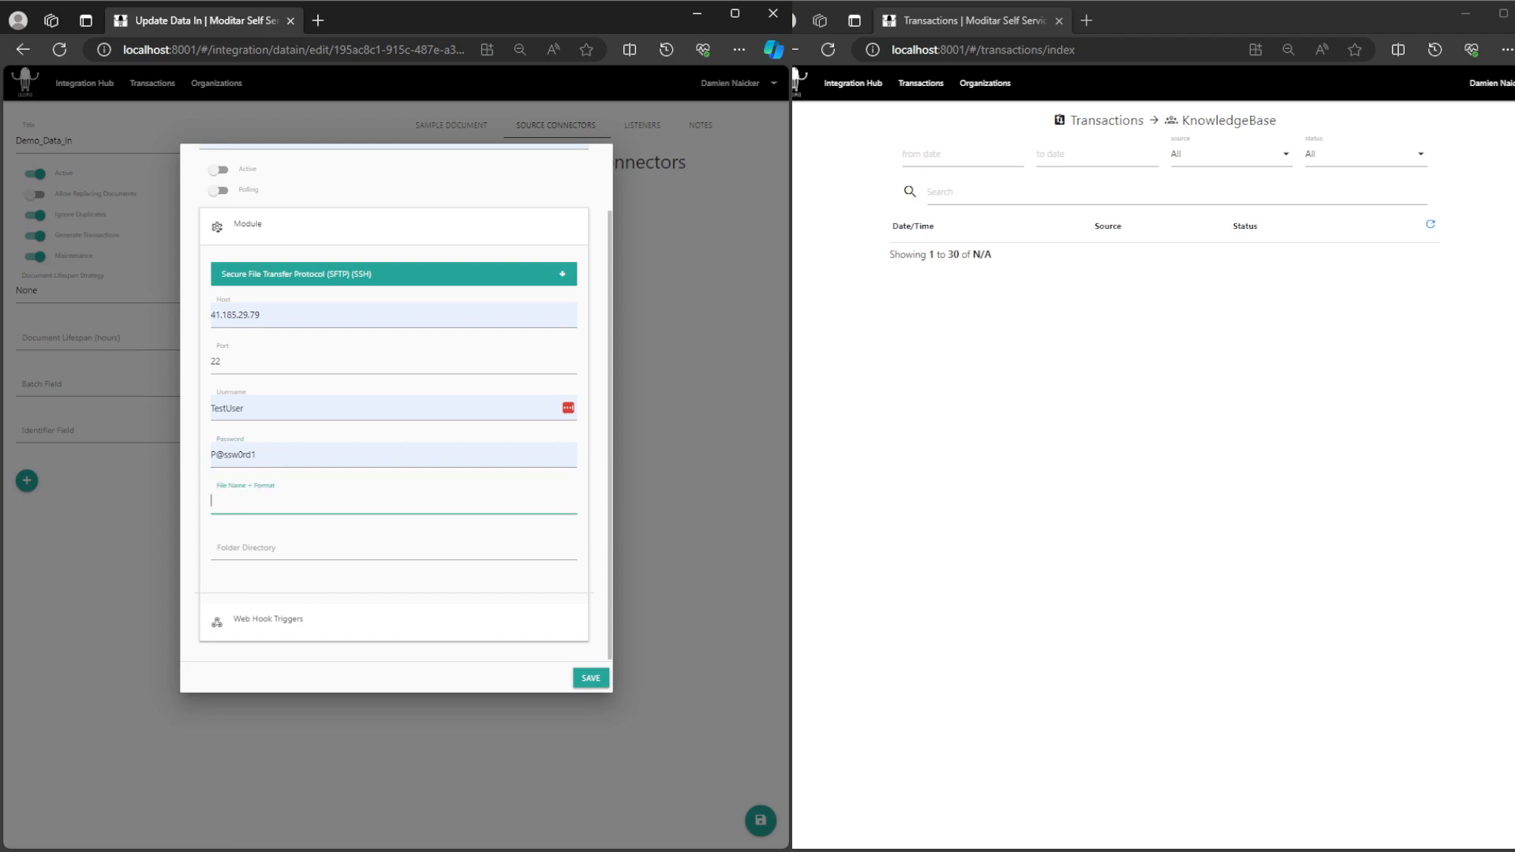
key(alt+Tab)
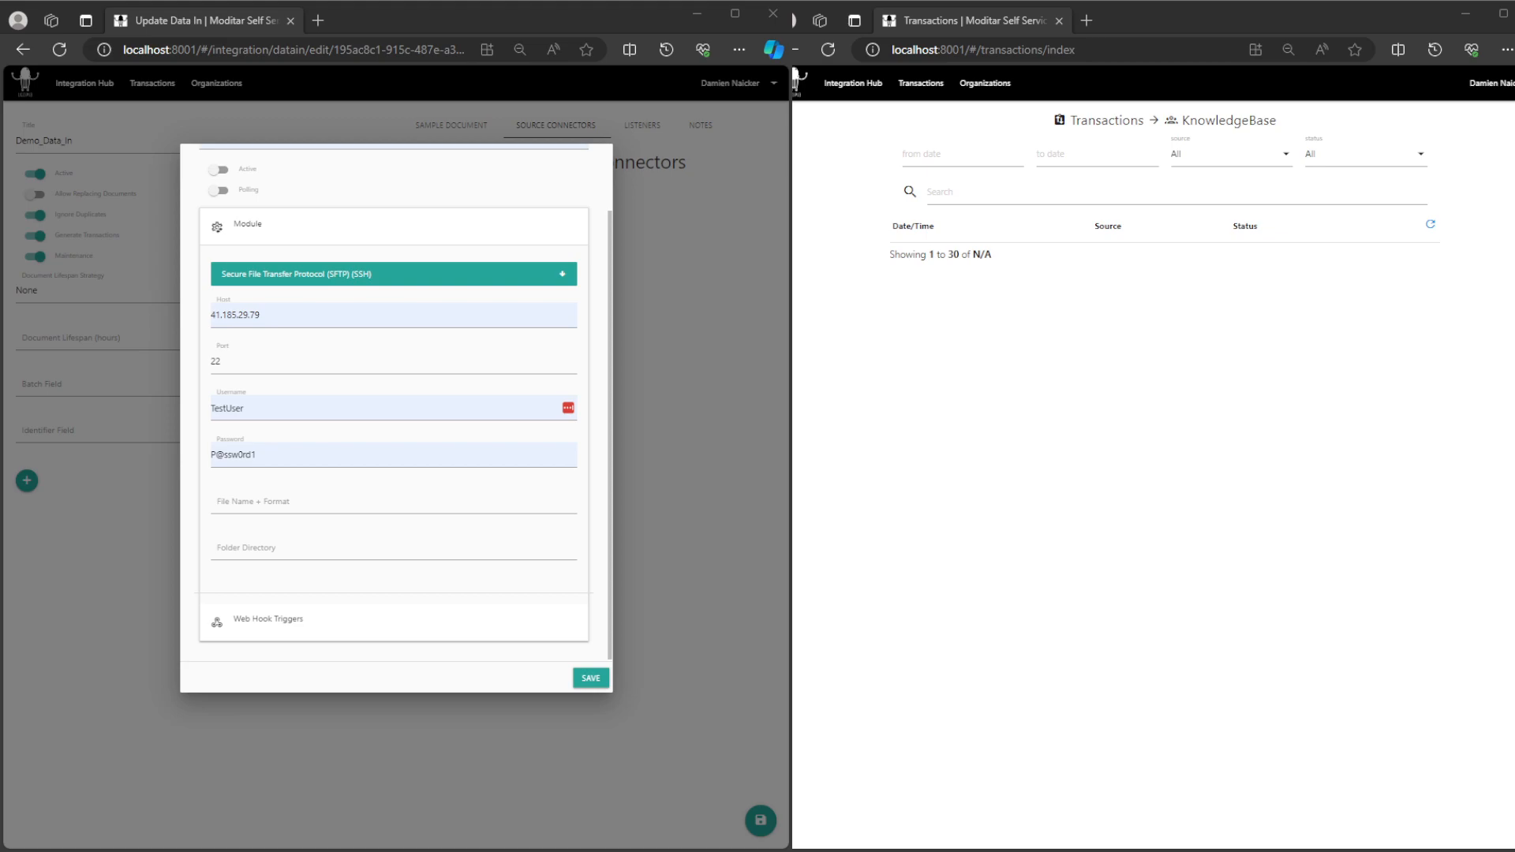
click(398, 492)
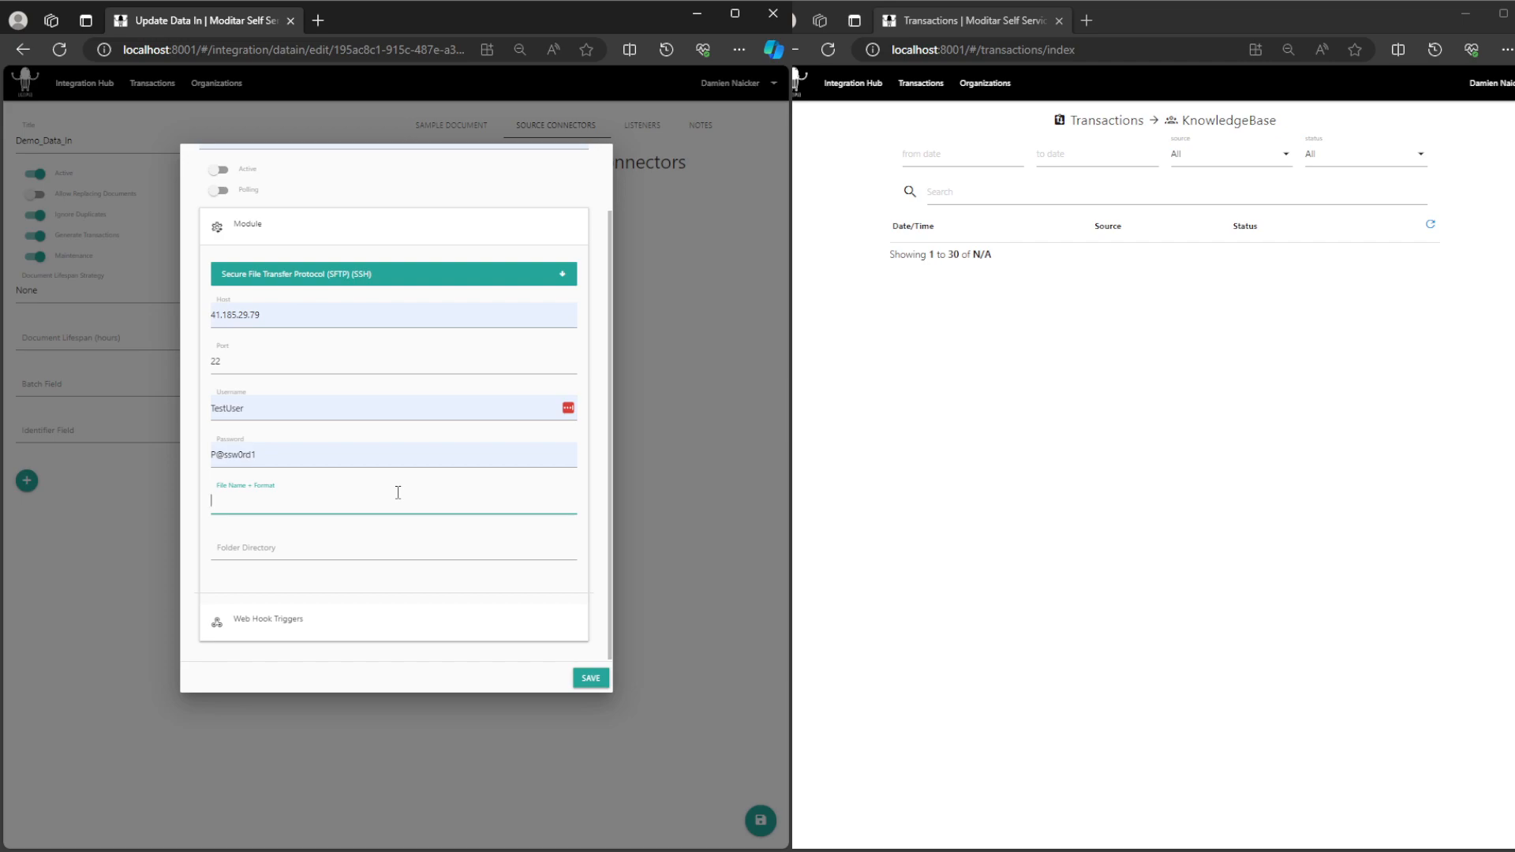
text(File.x)
text(lsx)
click(321, 541)
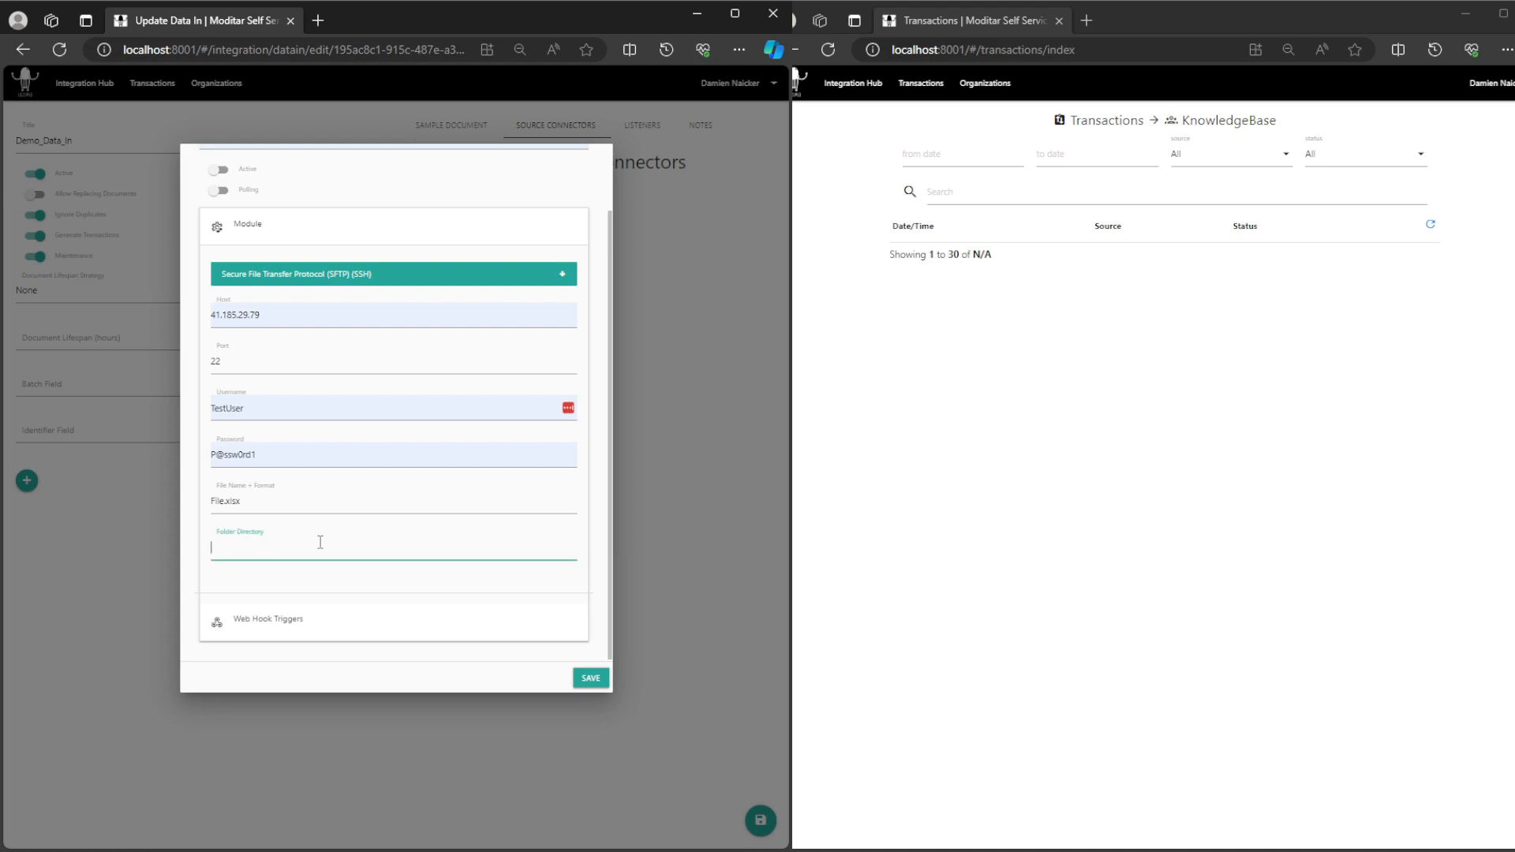
text(testDoc)
click(320, 587)
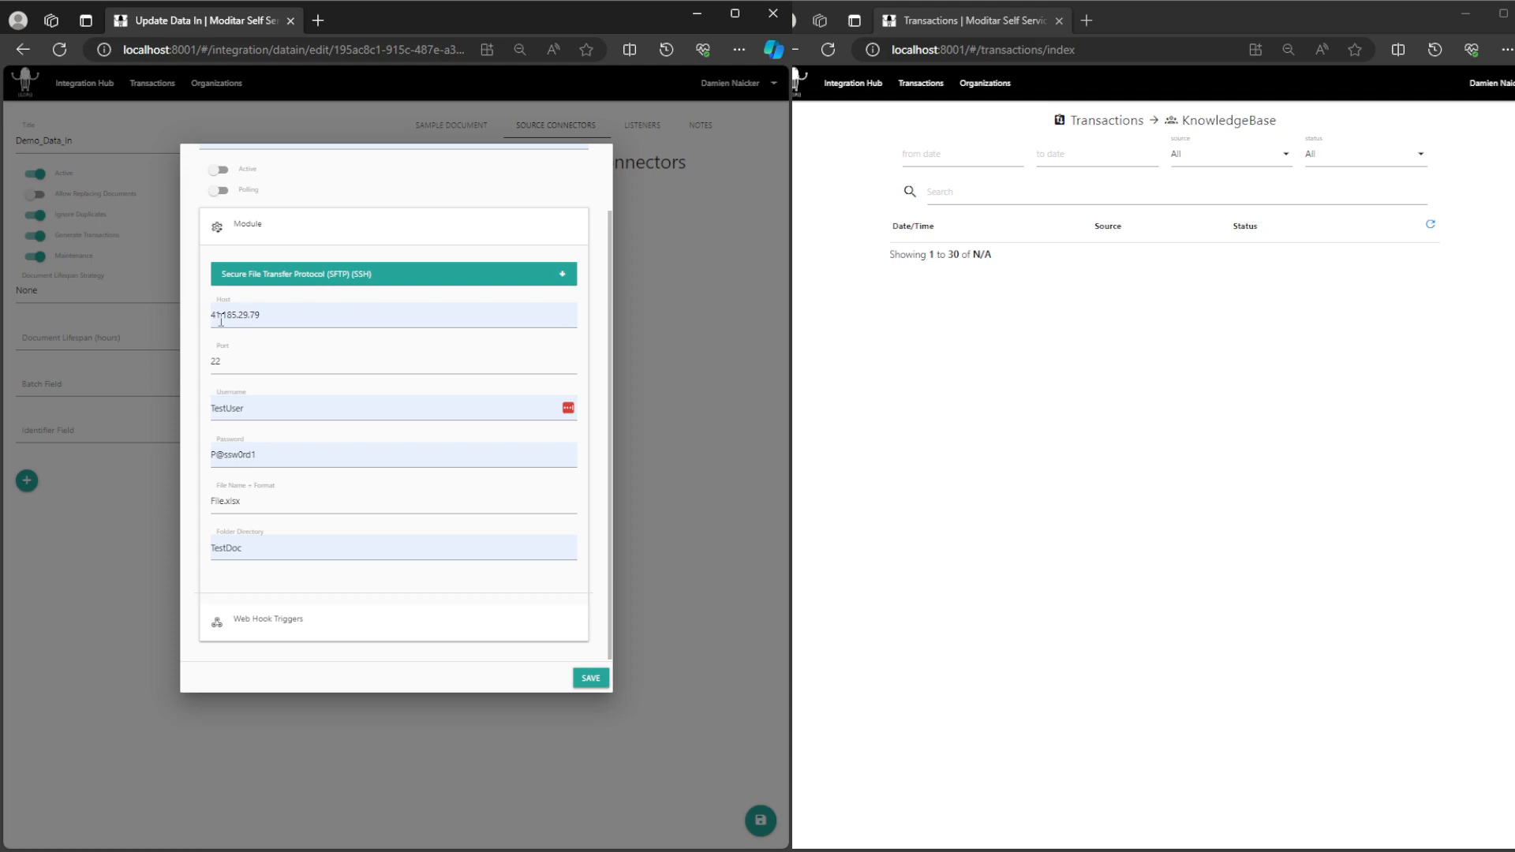
Step: Enable both Active and Polling for Test_Connector and save the source connector
scroll(352, 582, up, 2)
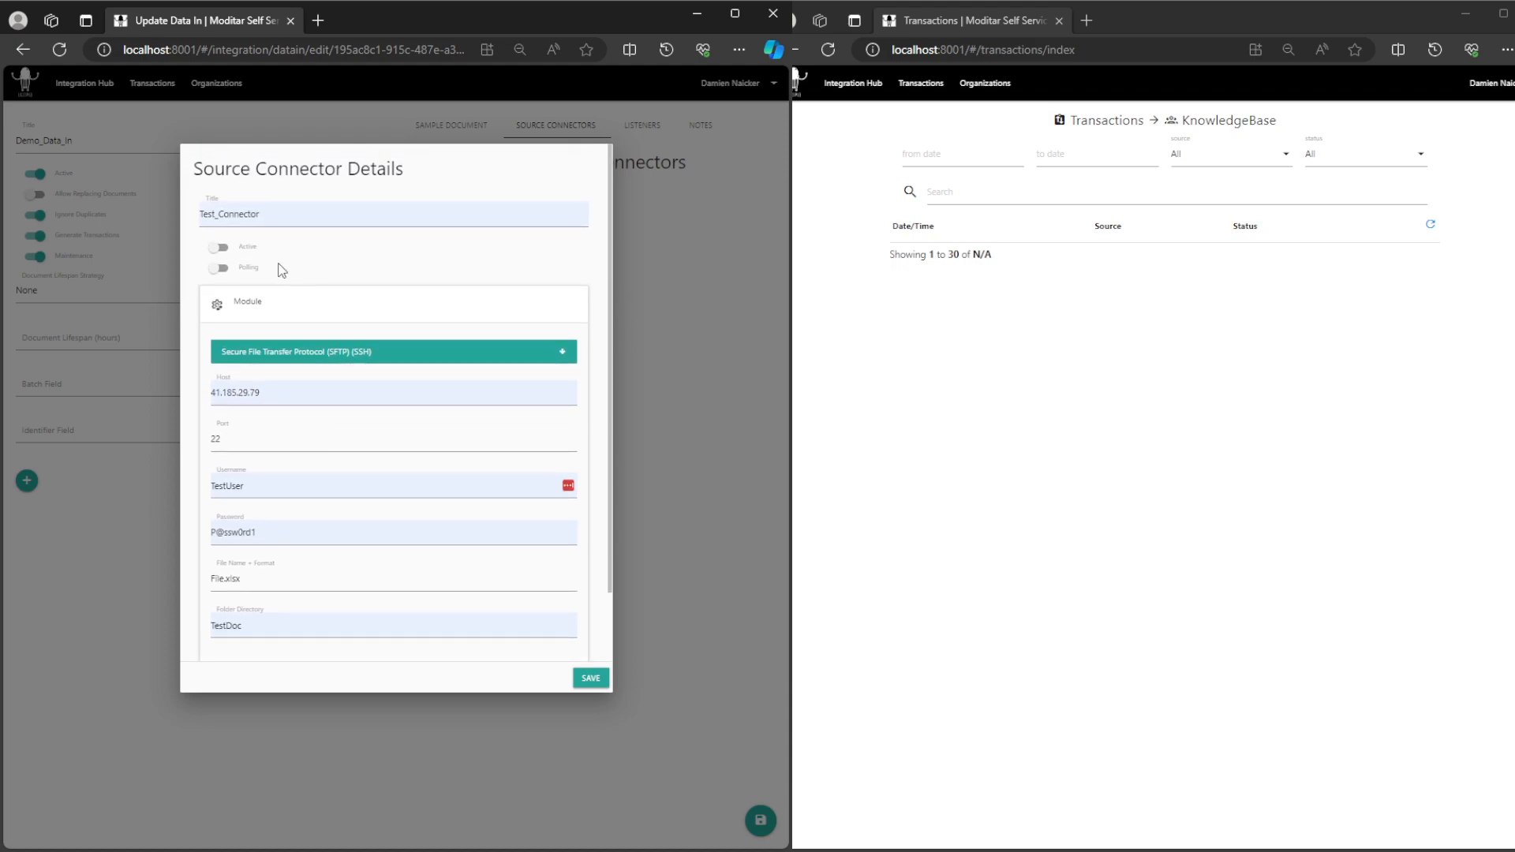
click(221, 270)
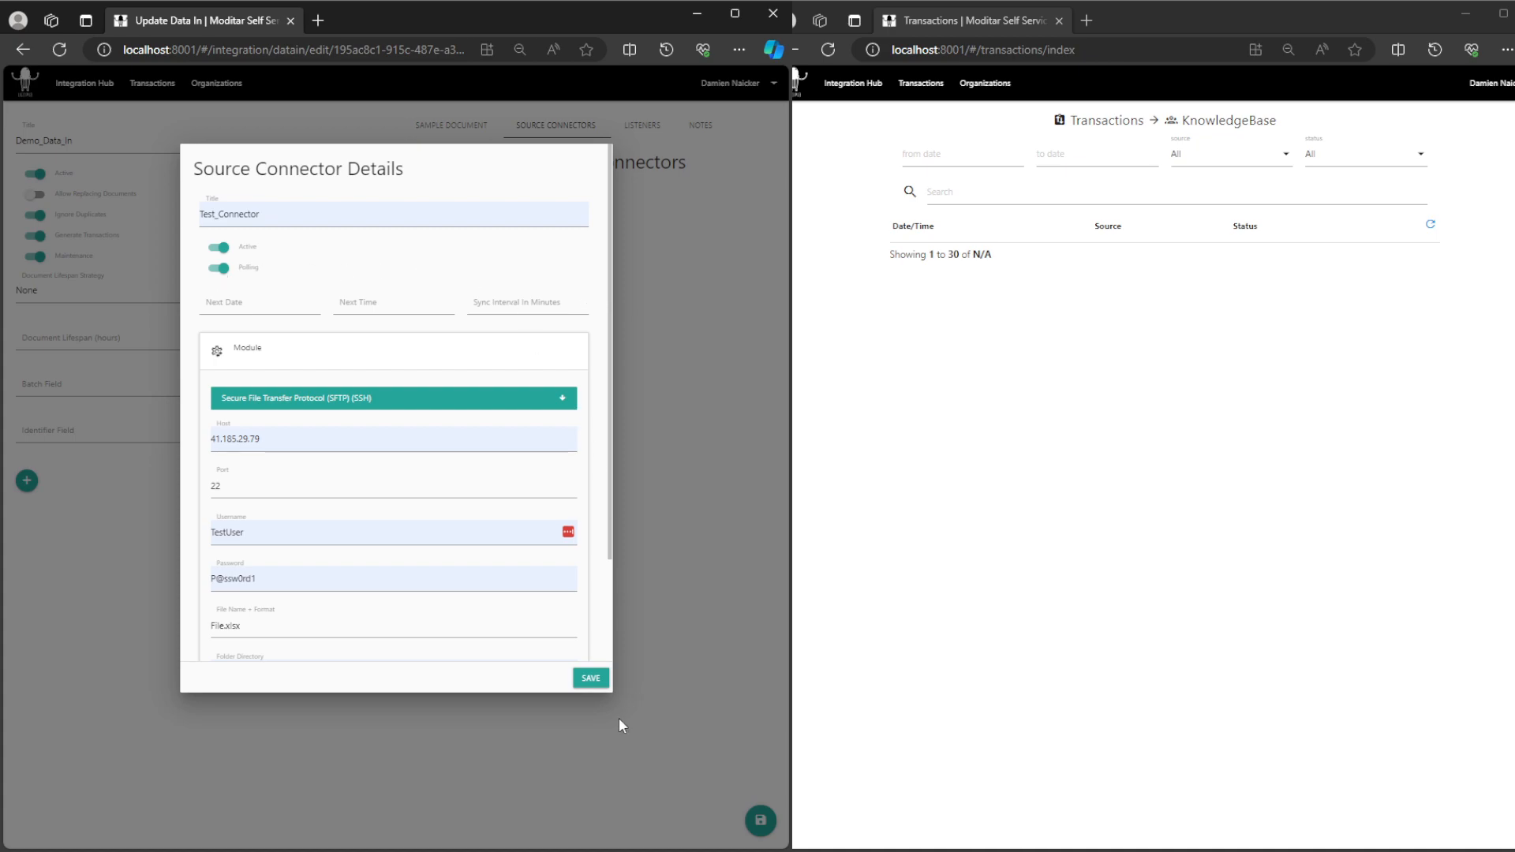
click(593, 680)
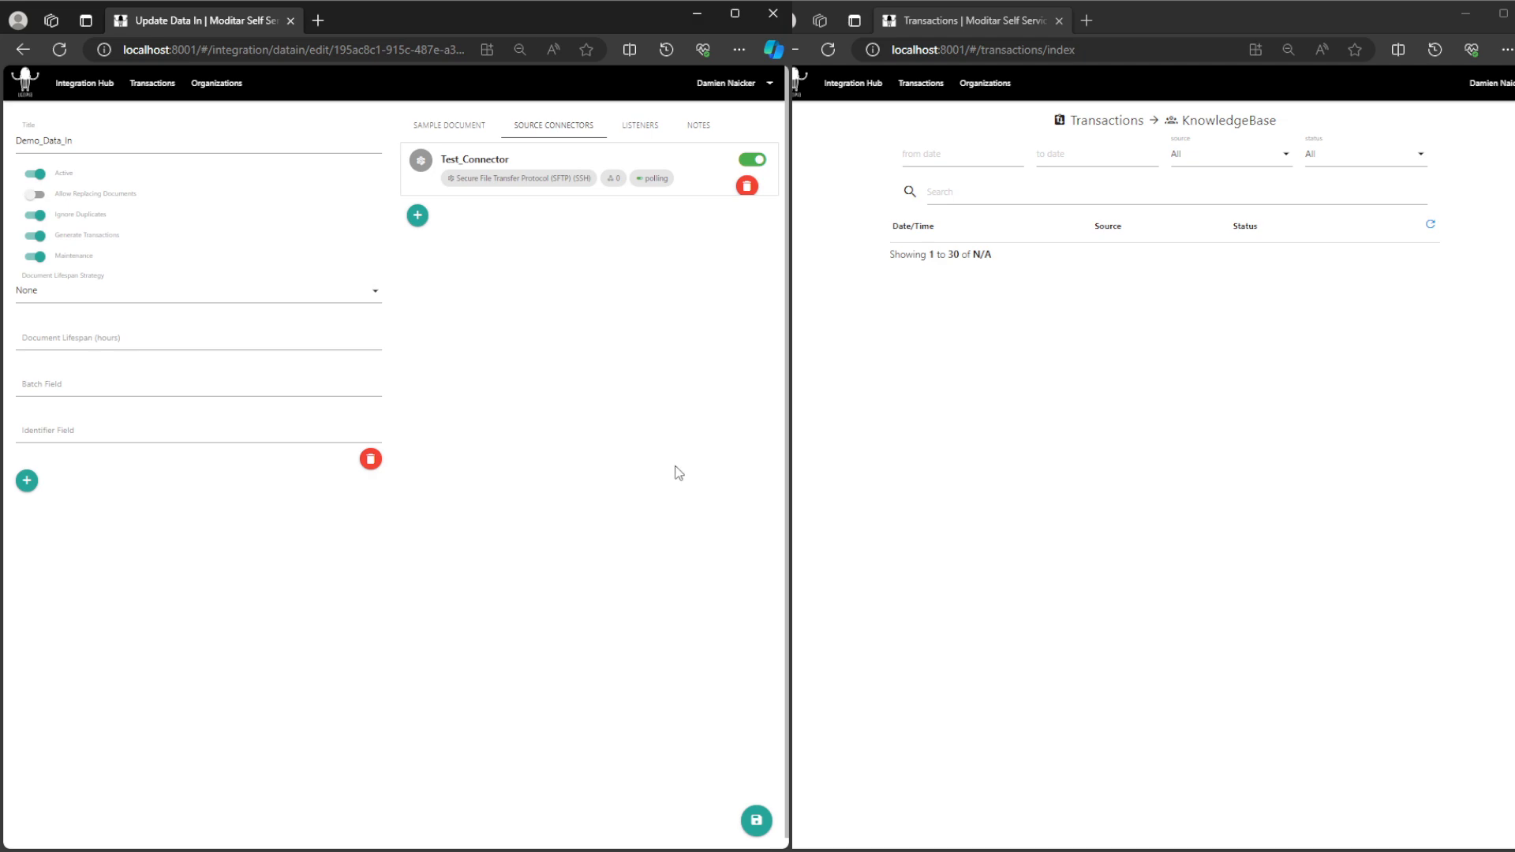
Step: Set the batch field of Demo_Data_In to Item and save the data in
click(163, 388)
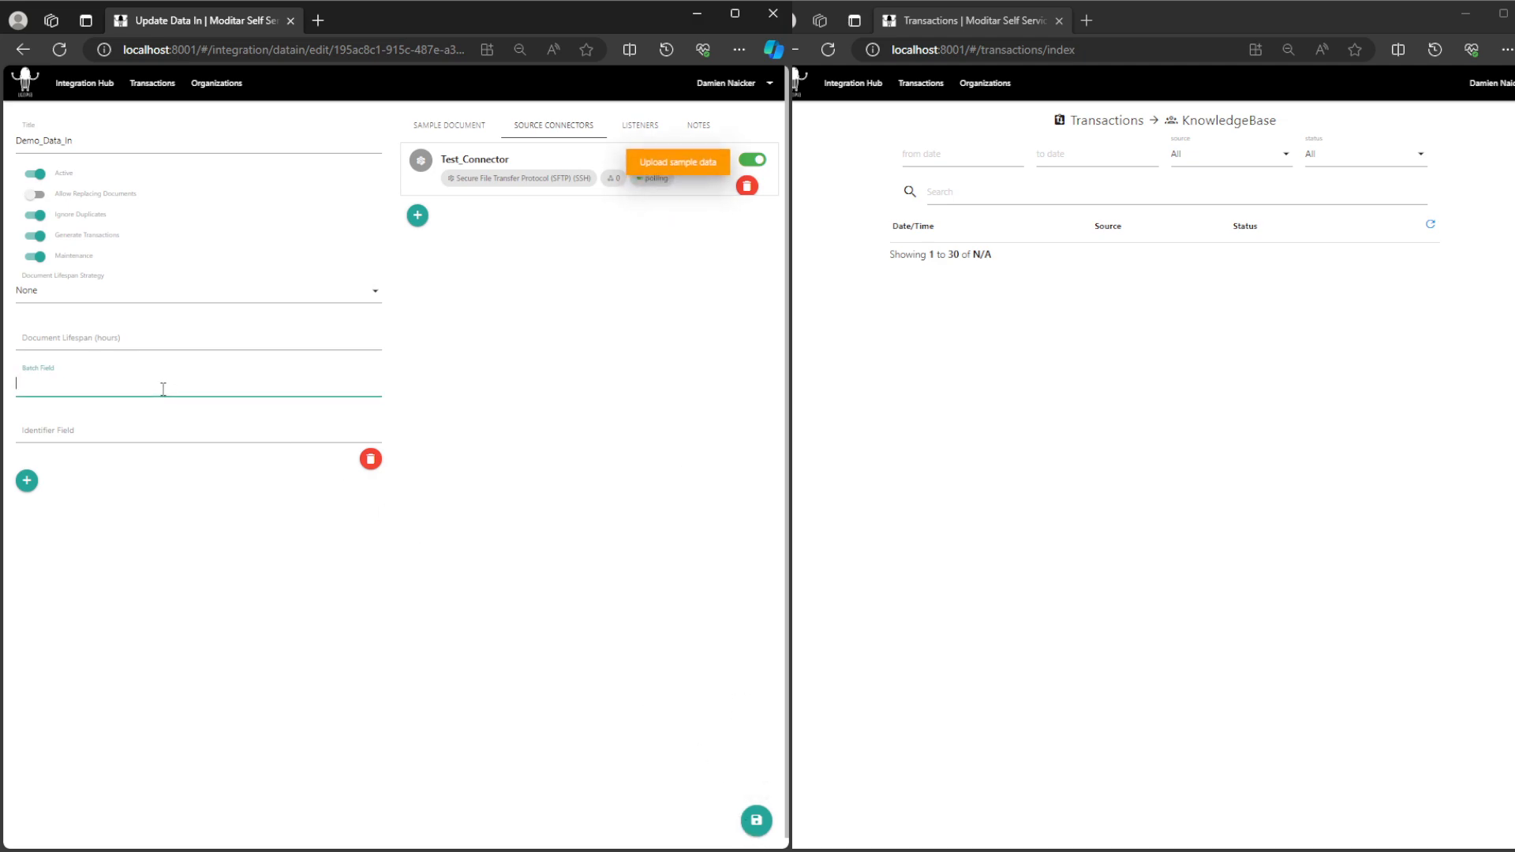
text(Item)
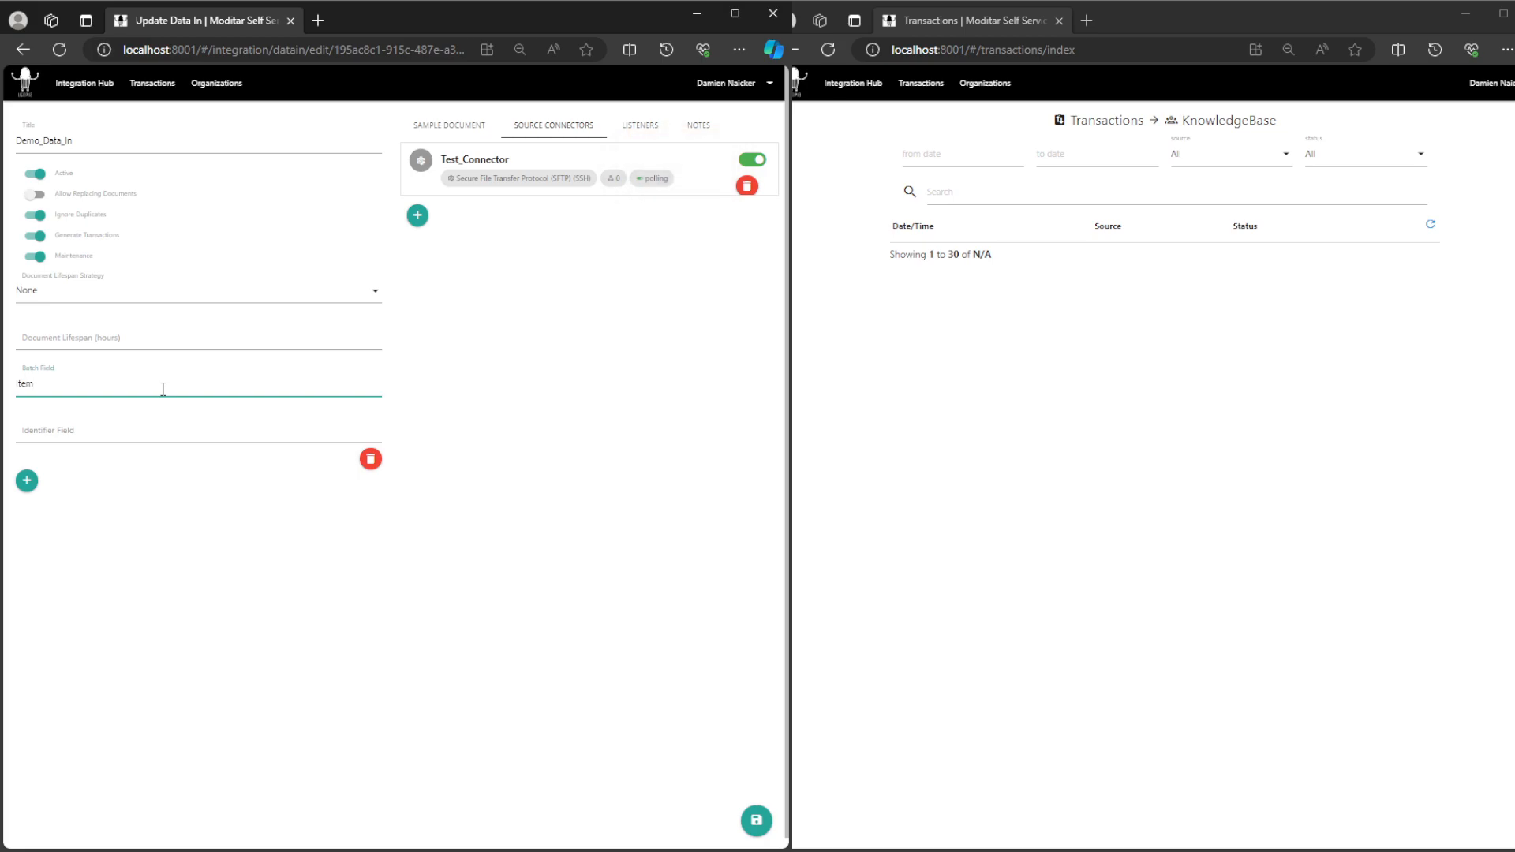
click(340, 603)
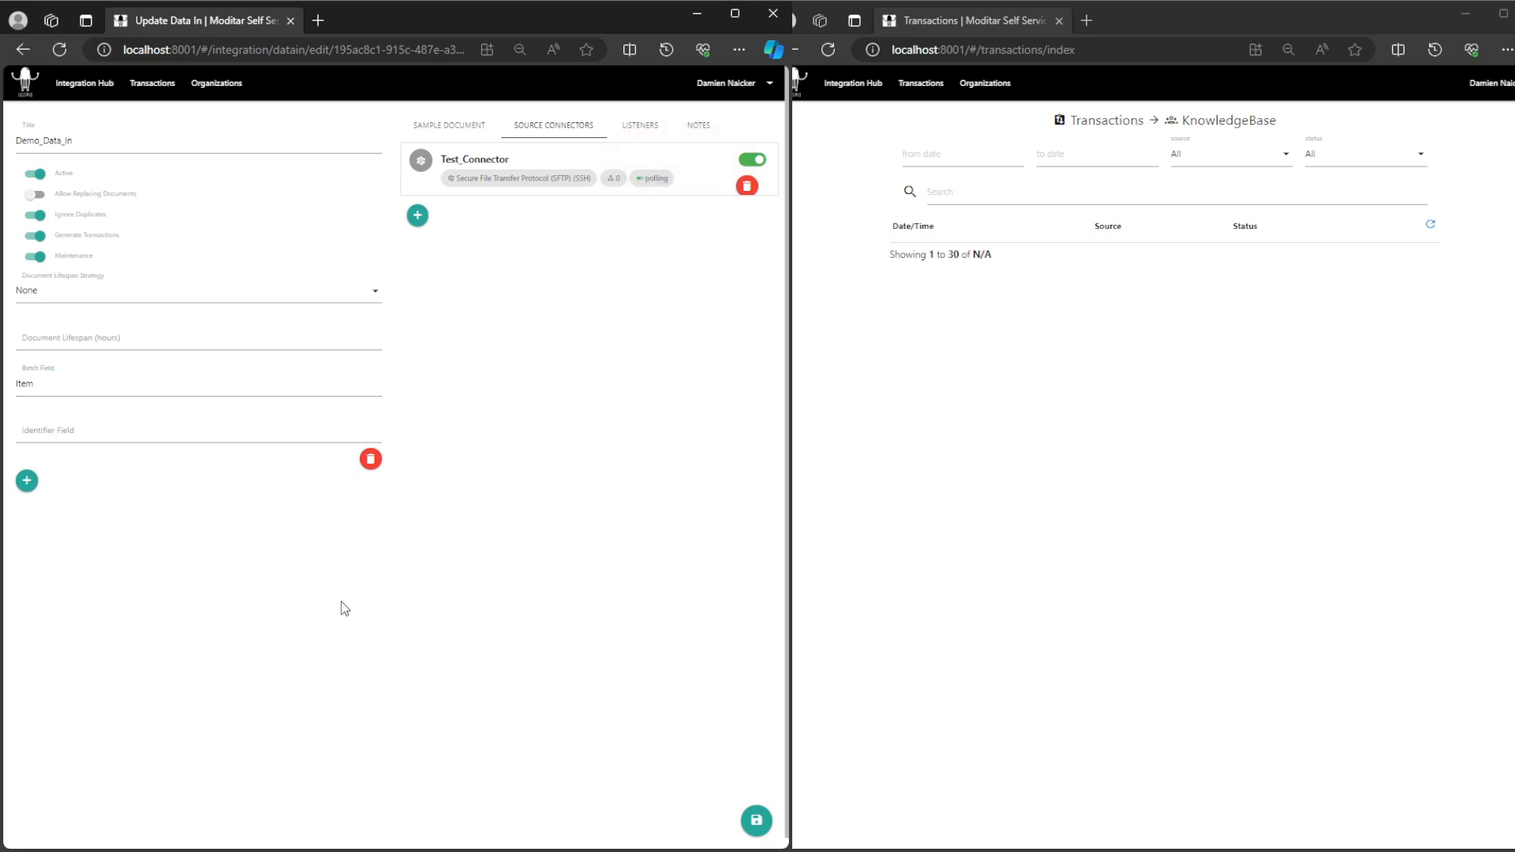
click(756, 821)
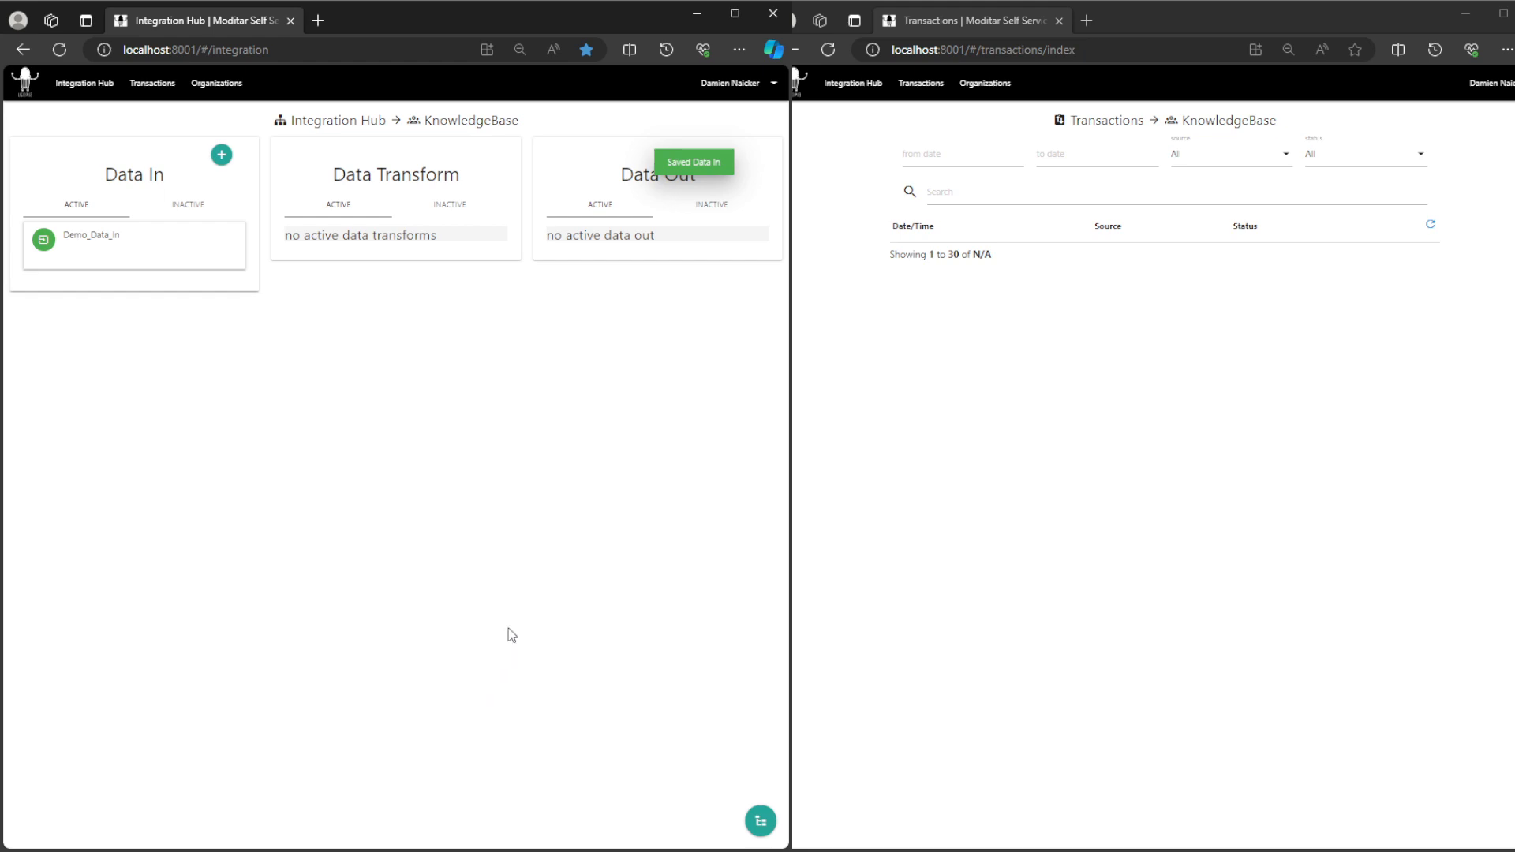
Step: Reopen Demo_Data_In, review the saved batch field and Test_Connector's SFTP module settings, and return to the Integration Hub
click(92, 241)
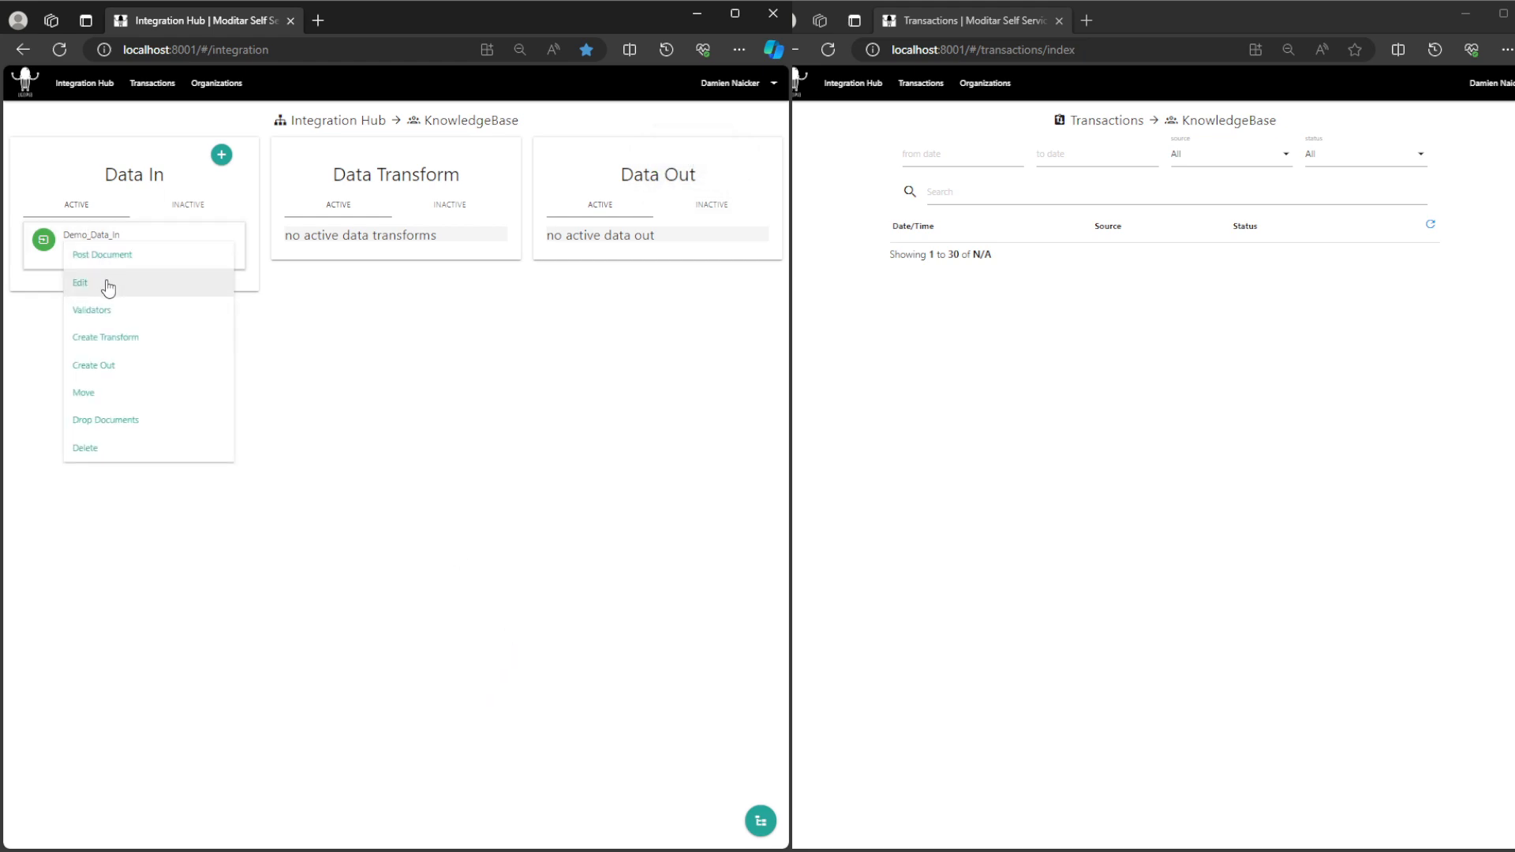
click(105, 287)
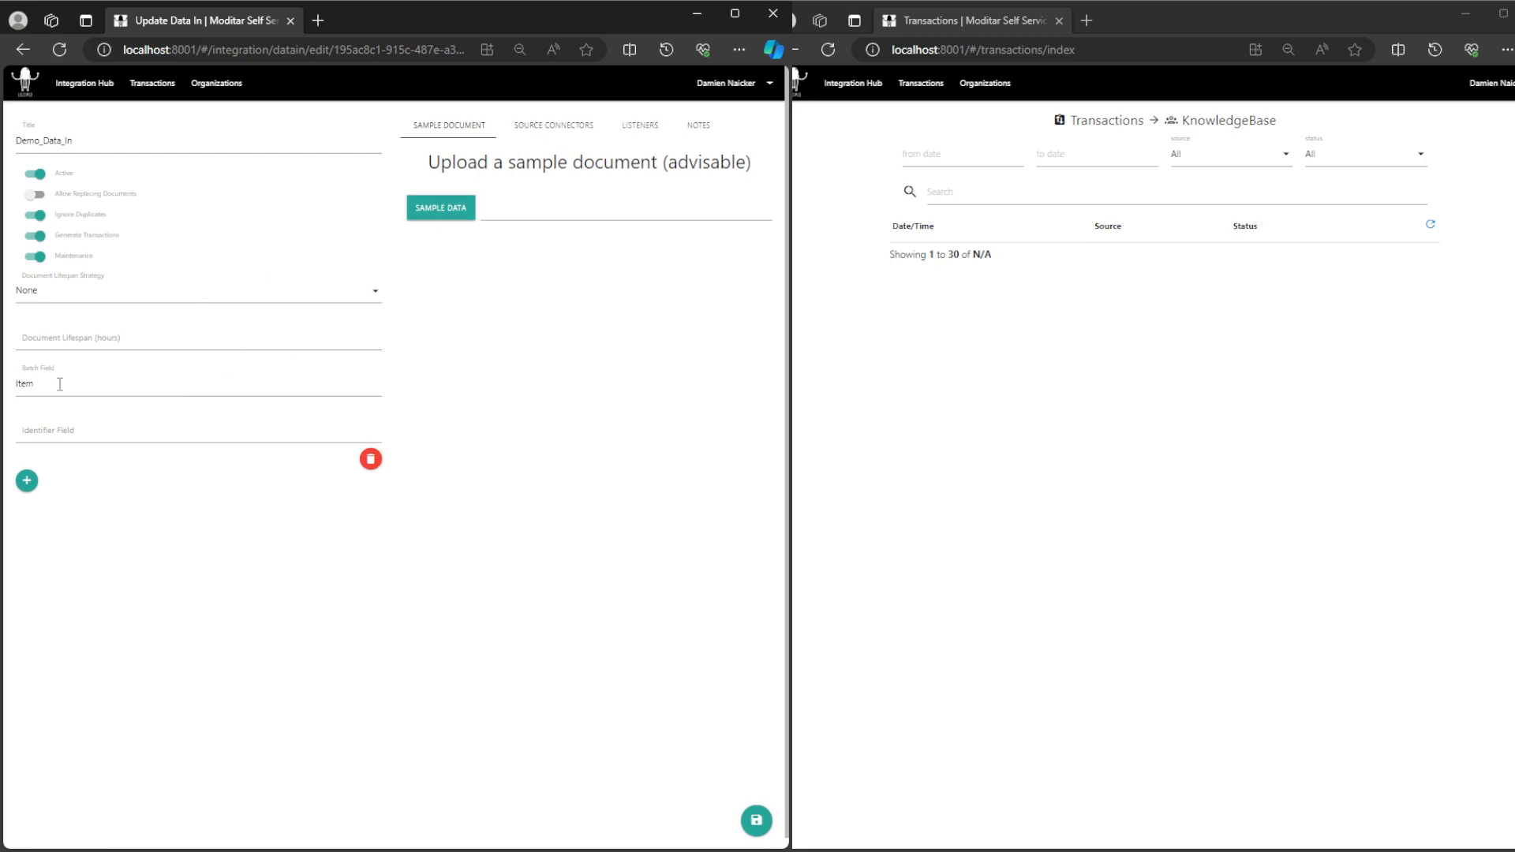
click(543, 132)
click(544, 166)
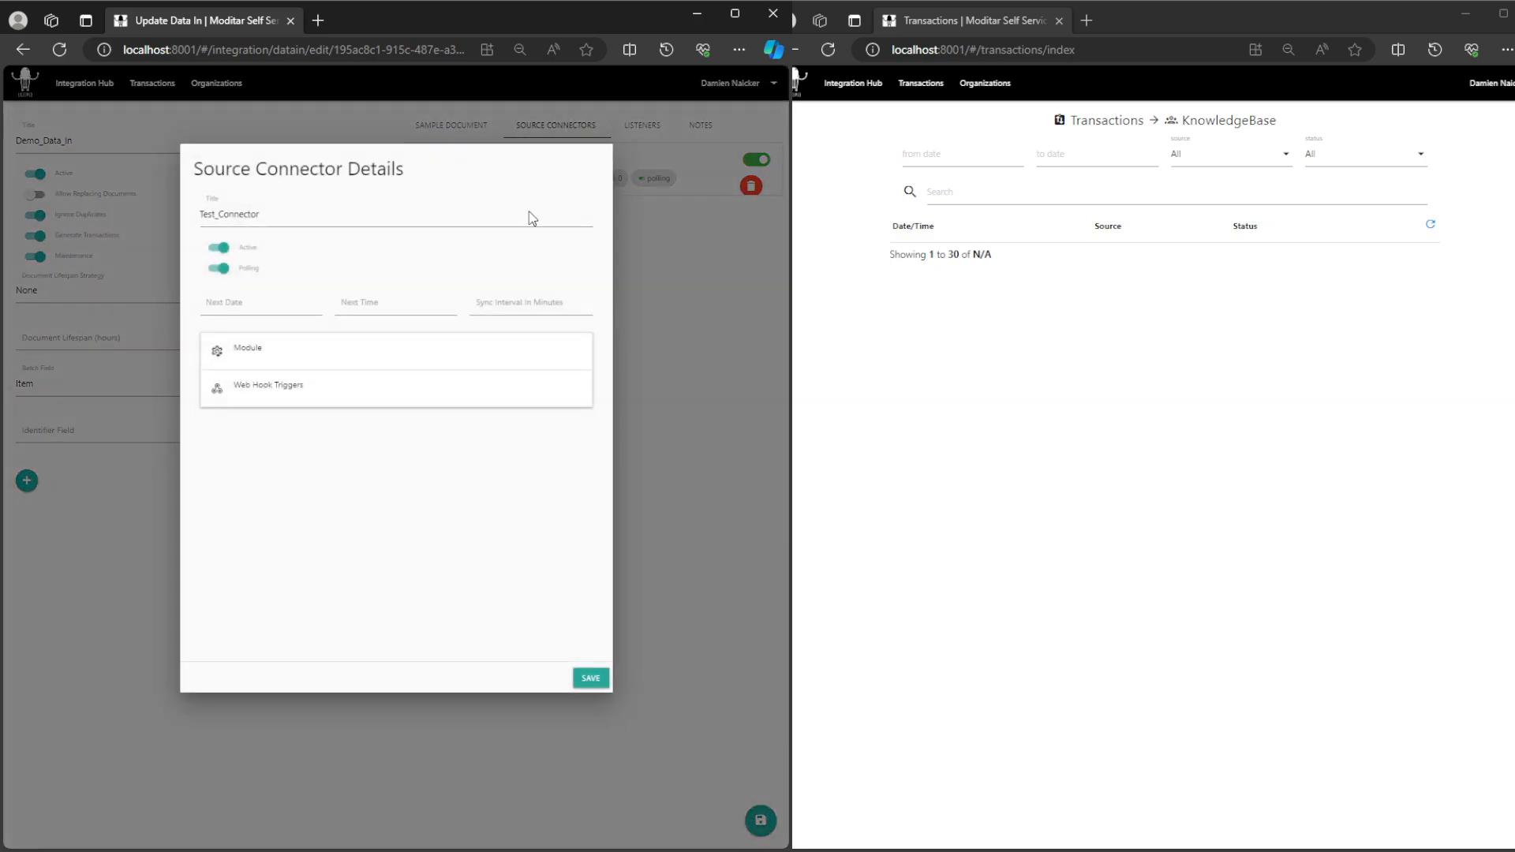
click(392, 352)
scroll(382, 442, down, 2)
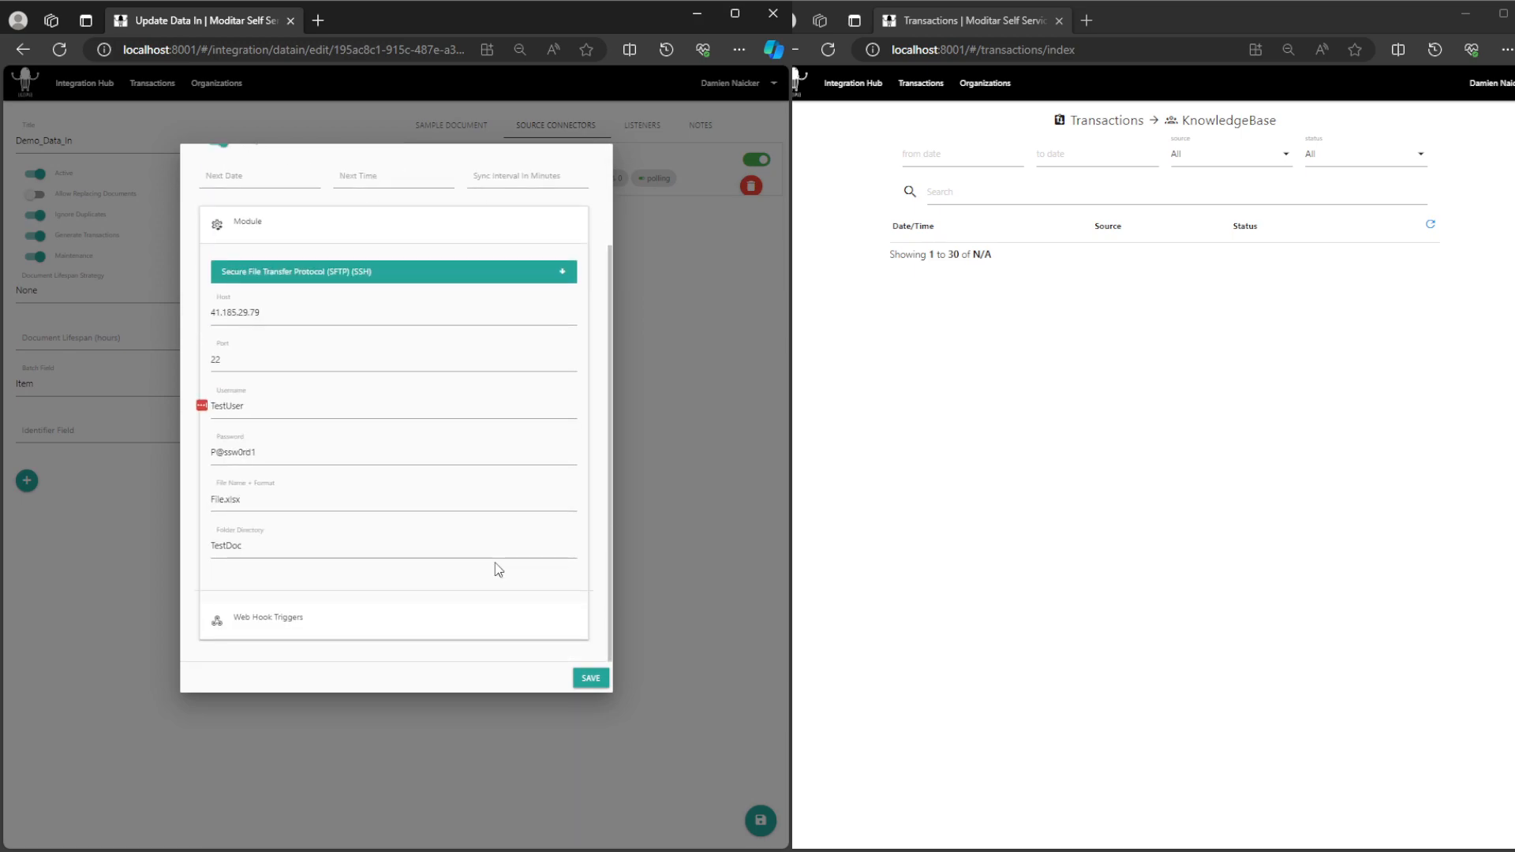
click(592, 680)
click(84, 83)
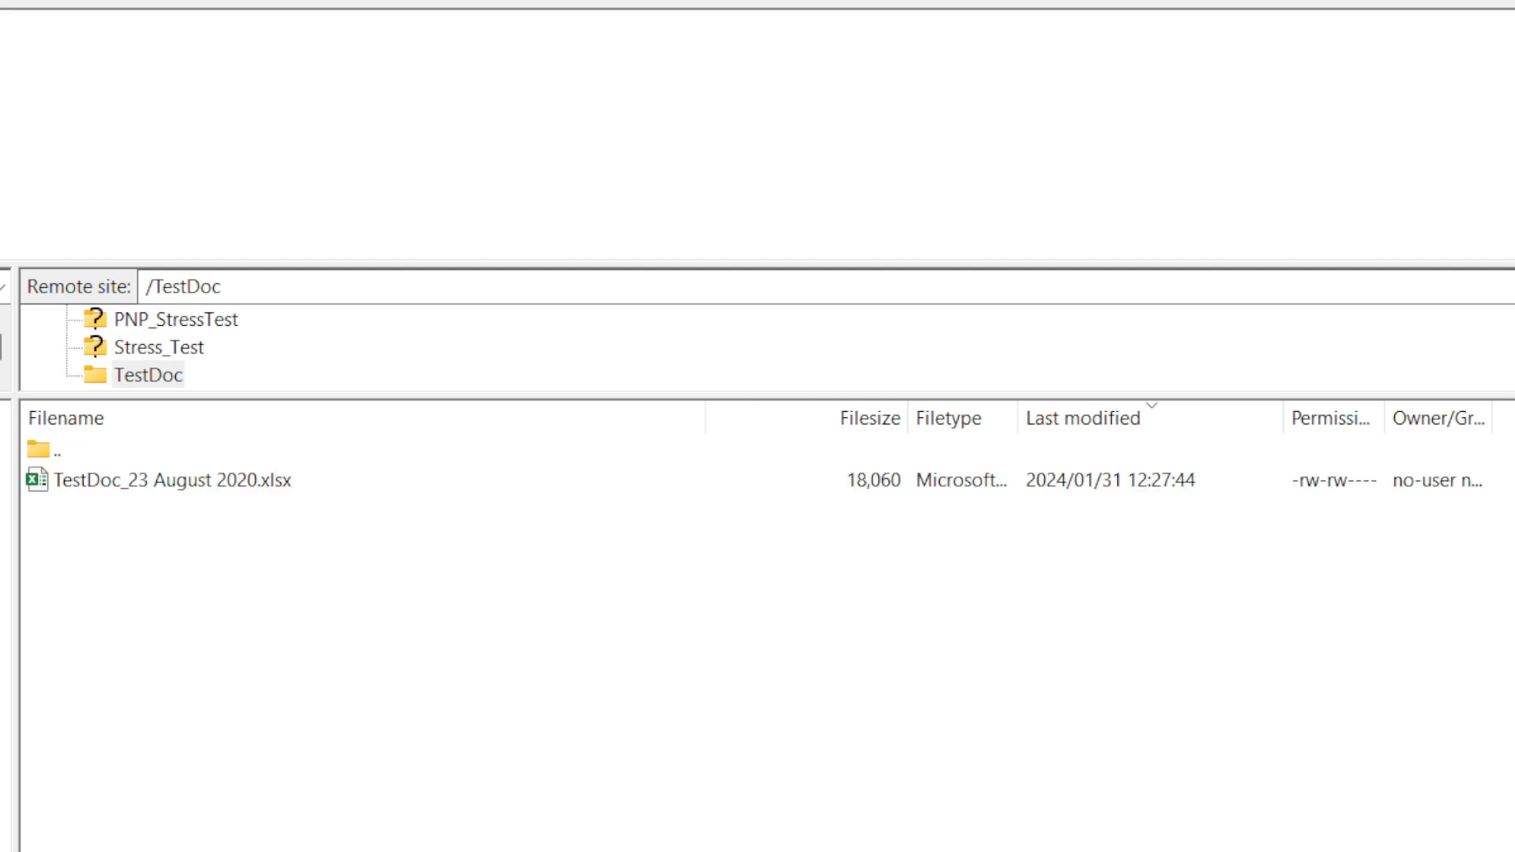
Step: Switch to the FTP client and check TestDoc_23 August 2020.xlsx in the remote TestDoc folder
click(293, 481)
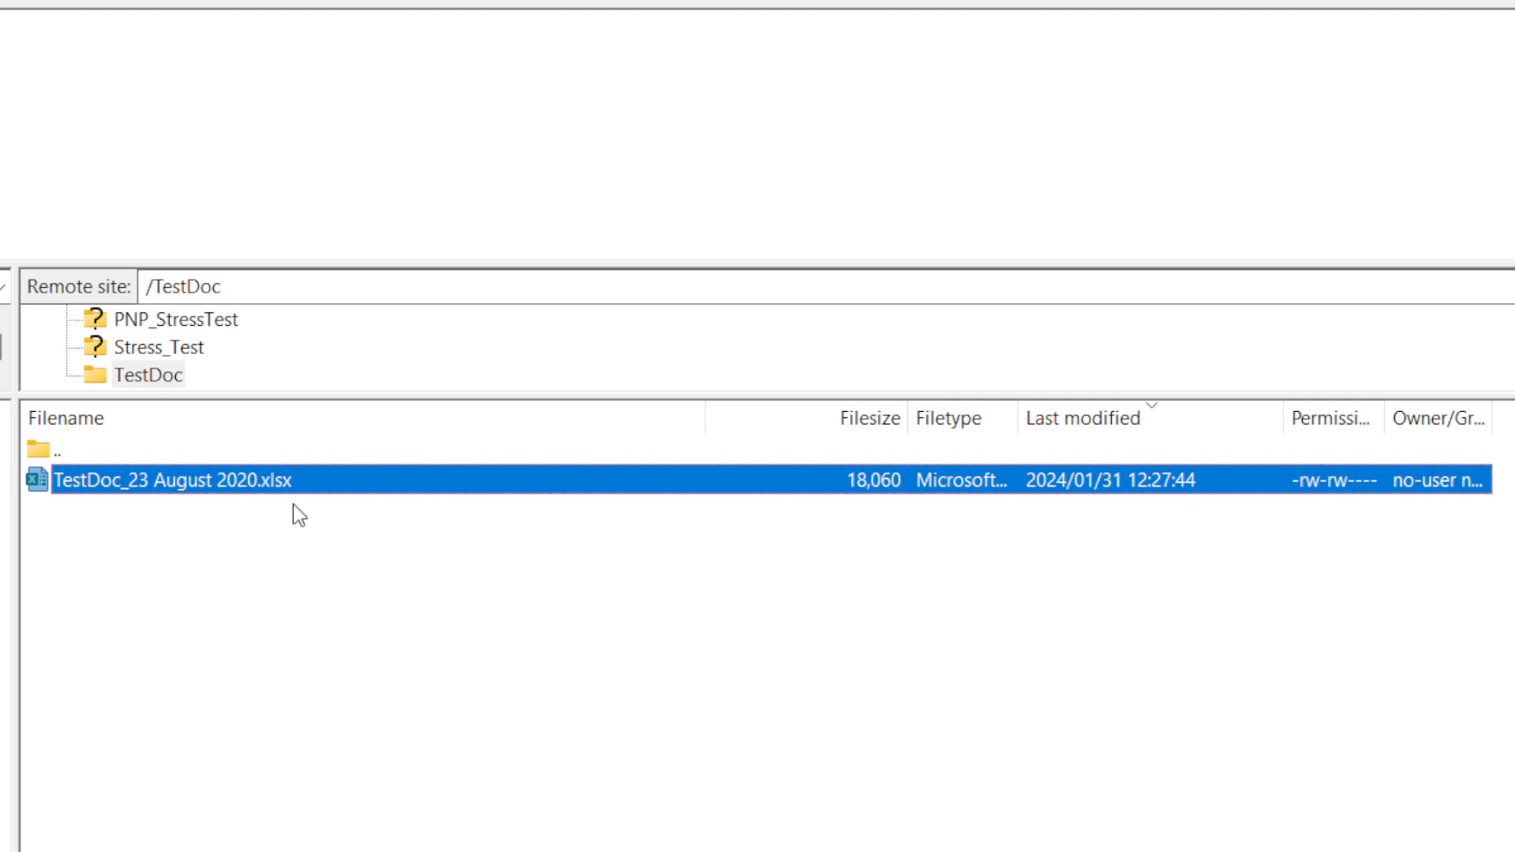
click(287, 570)
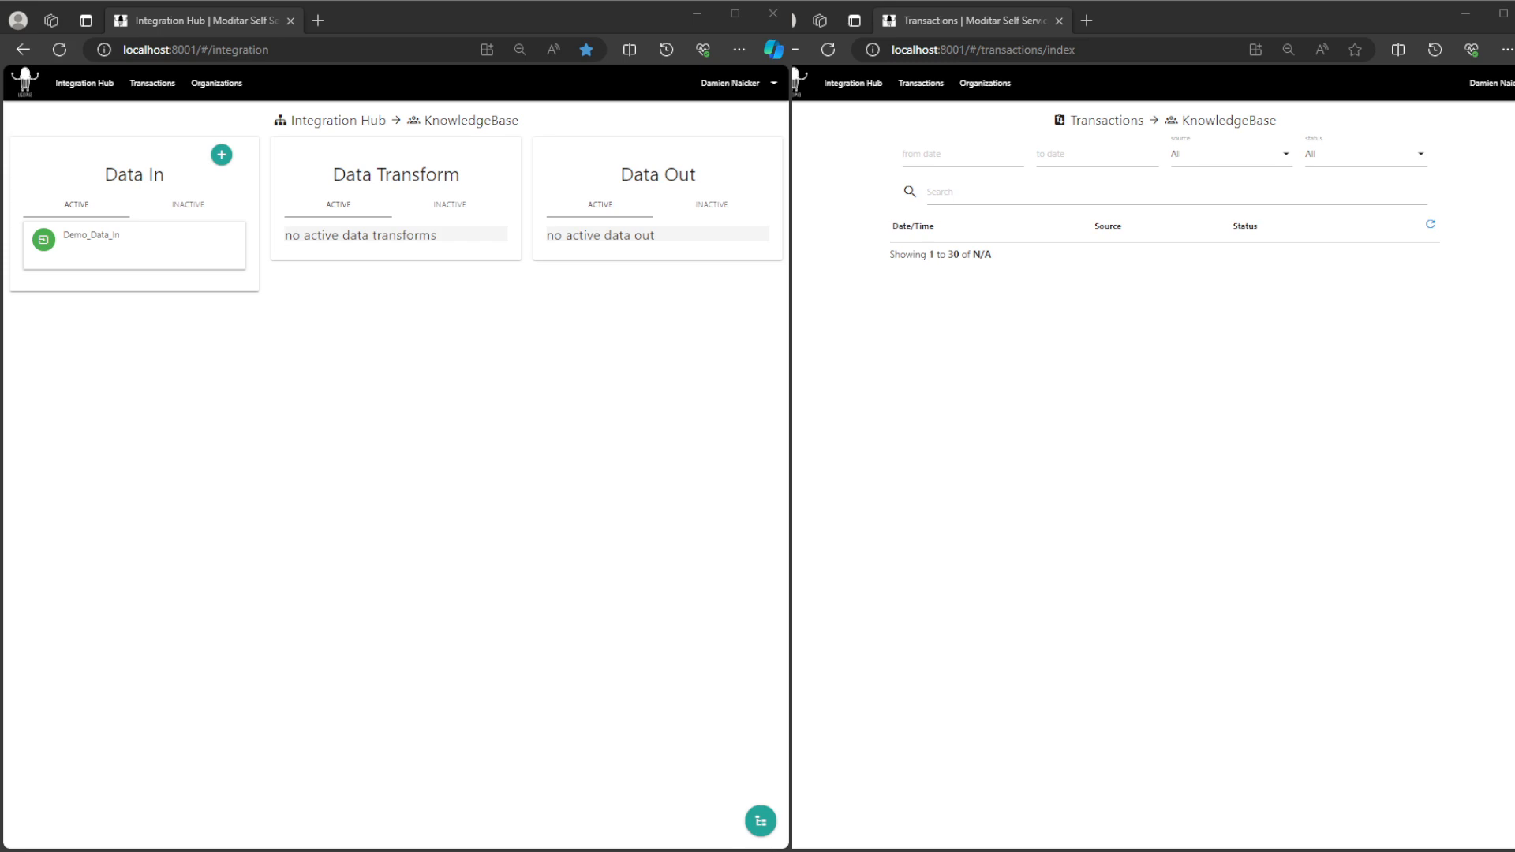
Step: Switch back to the Transactions page in the browser, refresh the list and expand the Demo_Data_In transaction's batched documents
click(1430, 225)
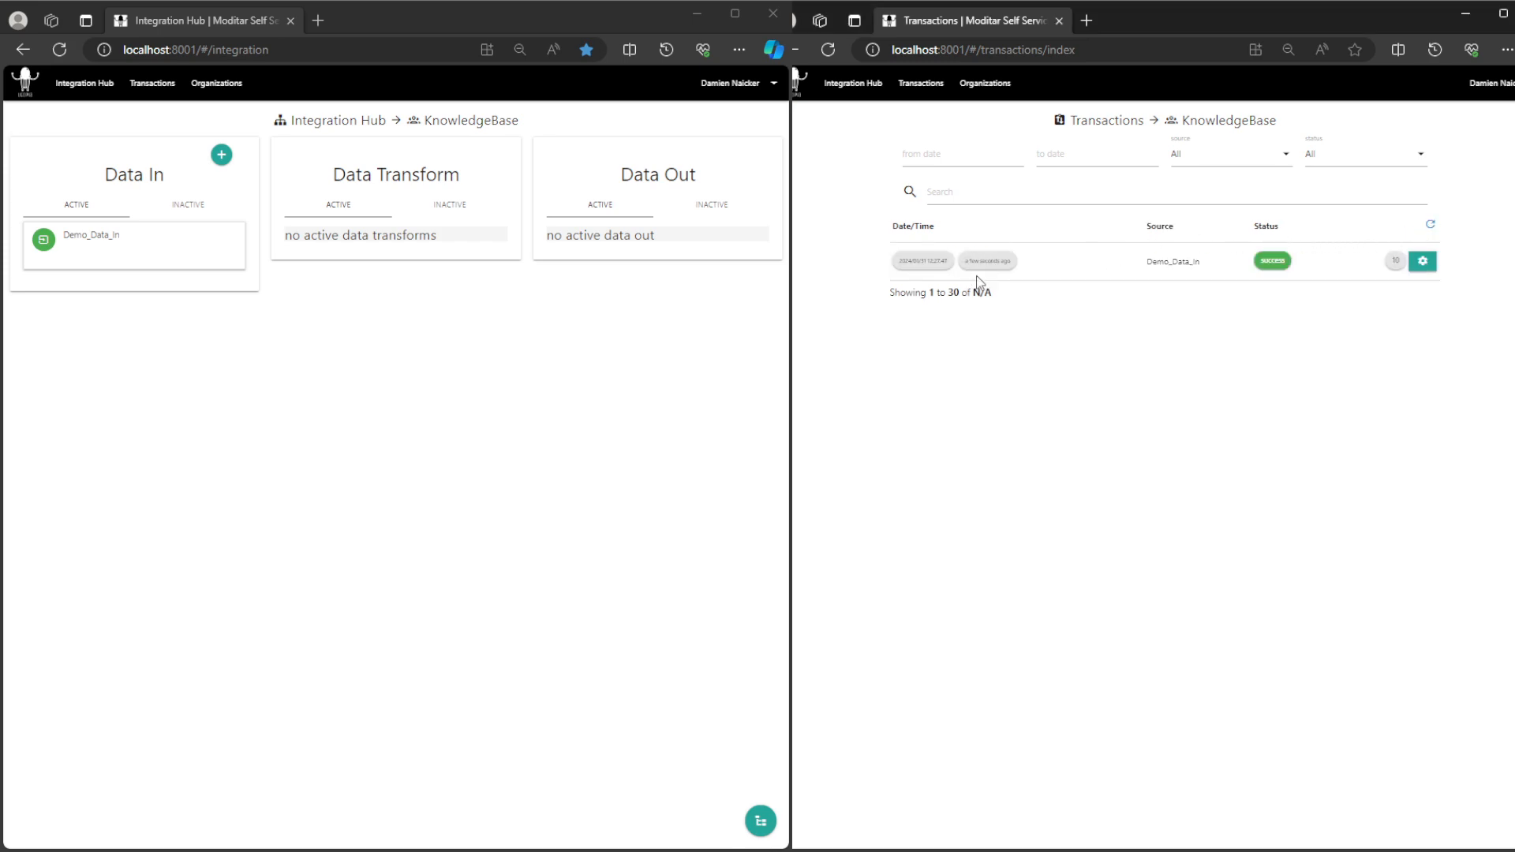
click(1394, 262)
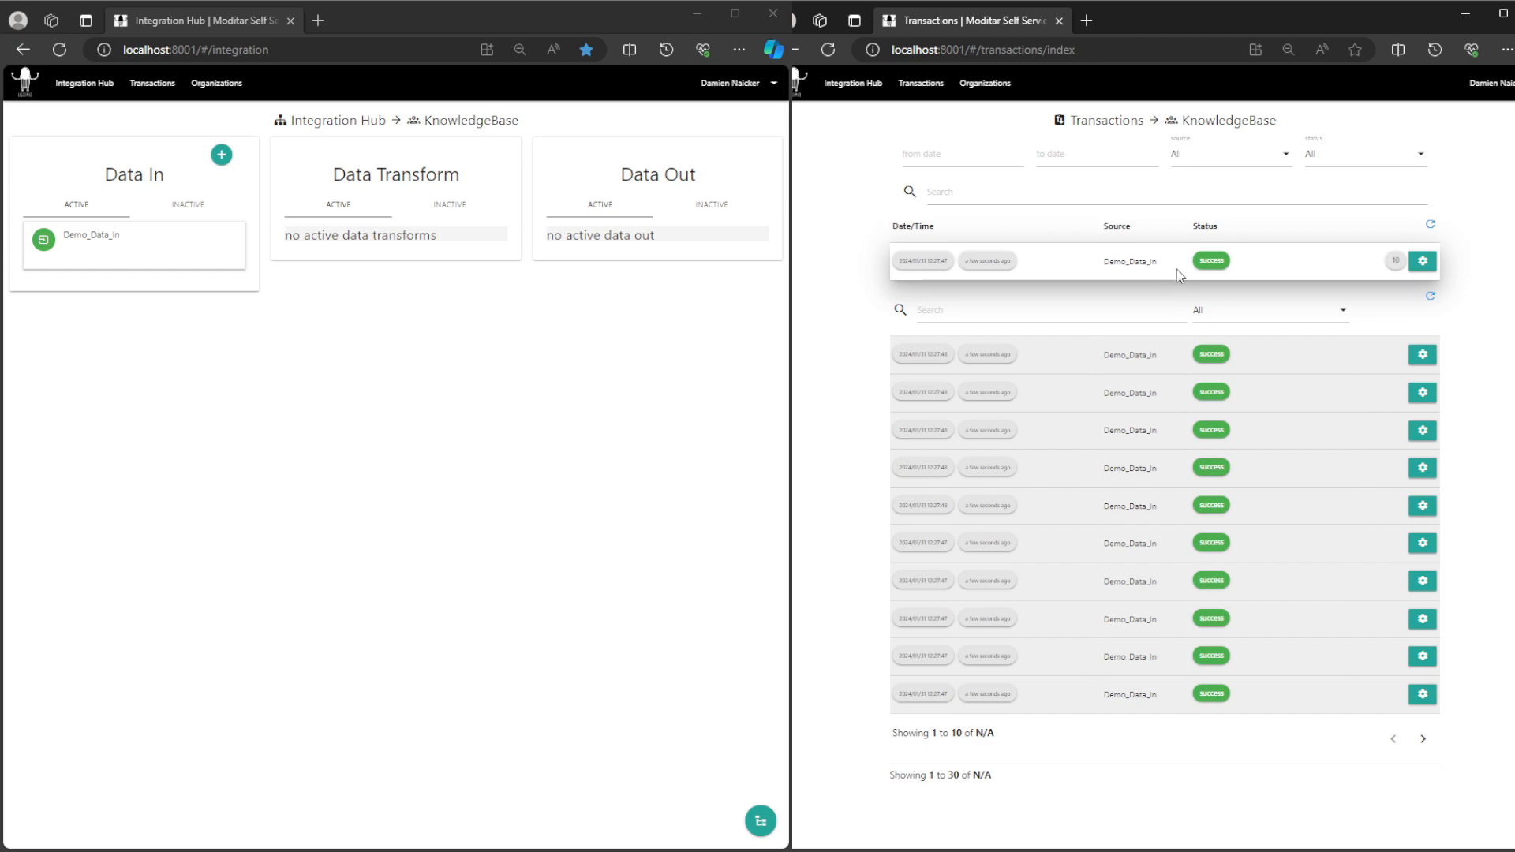
Step: Start a new transform from Demo_Data_In to examine the ten listed source documents one by one, and return to the Integration Hub without saving
click(111, 240)
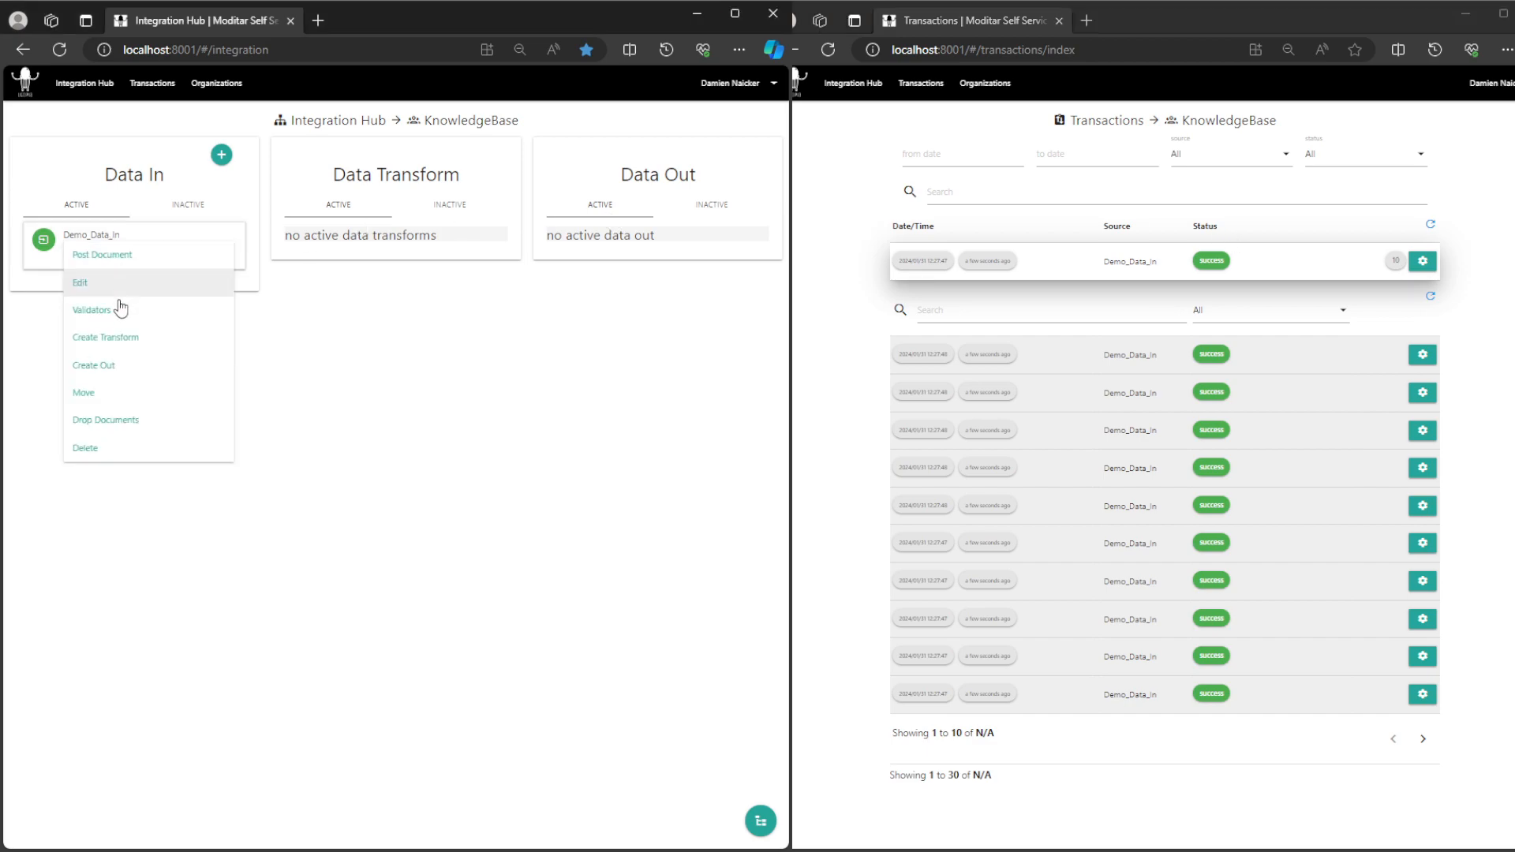
click(121, 339)
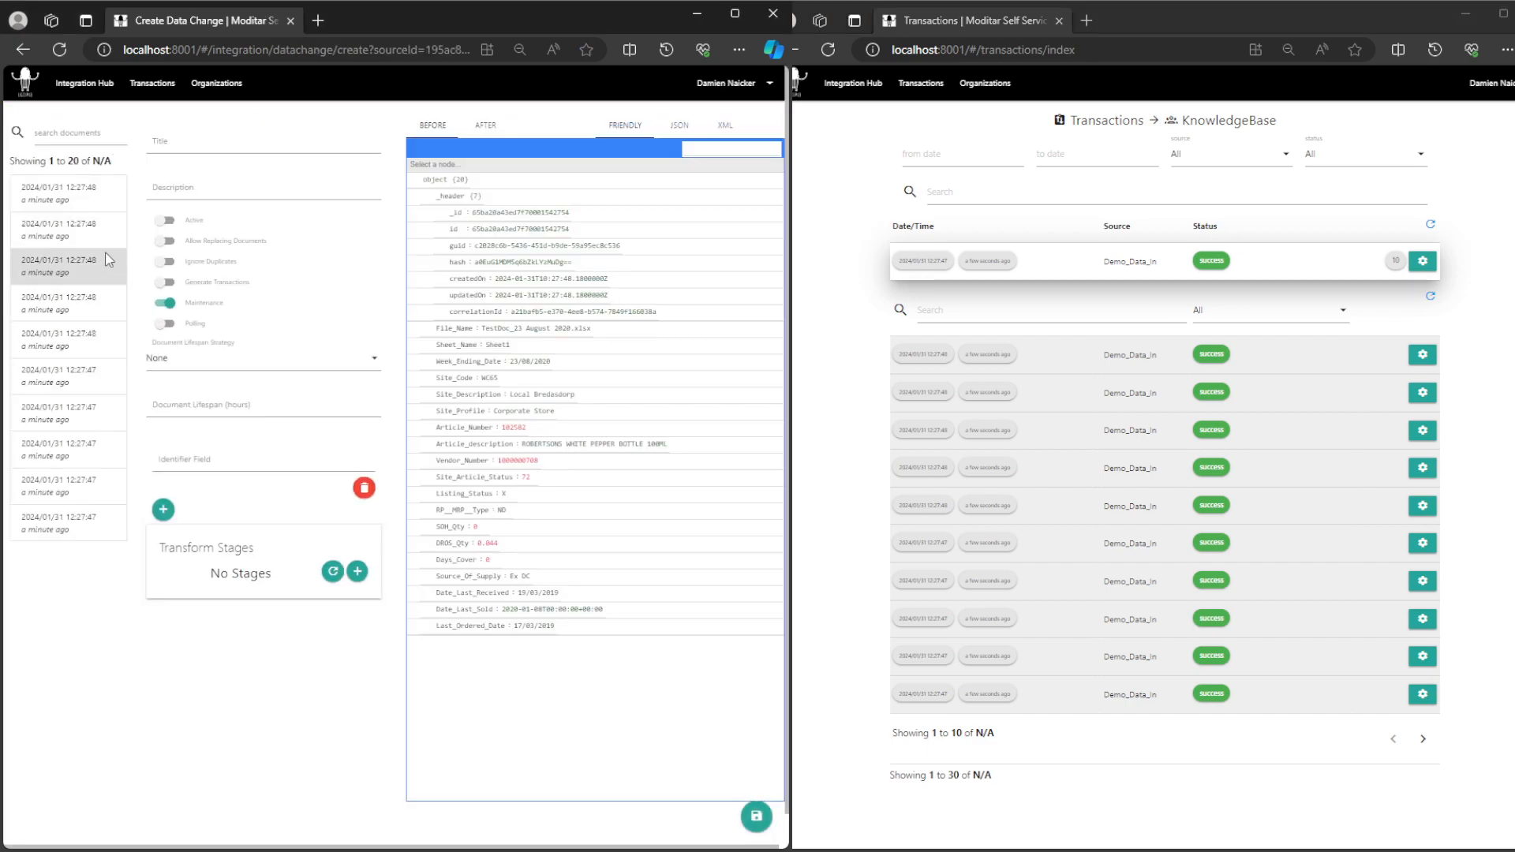
click(82, 202)
click(77, 228)
click(74, 264)
click(74, 295)
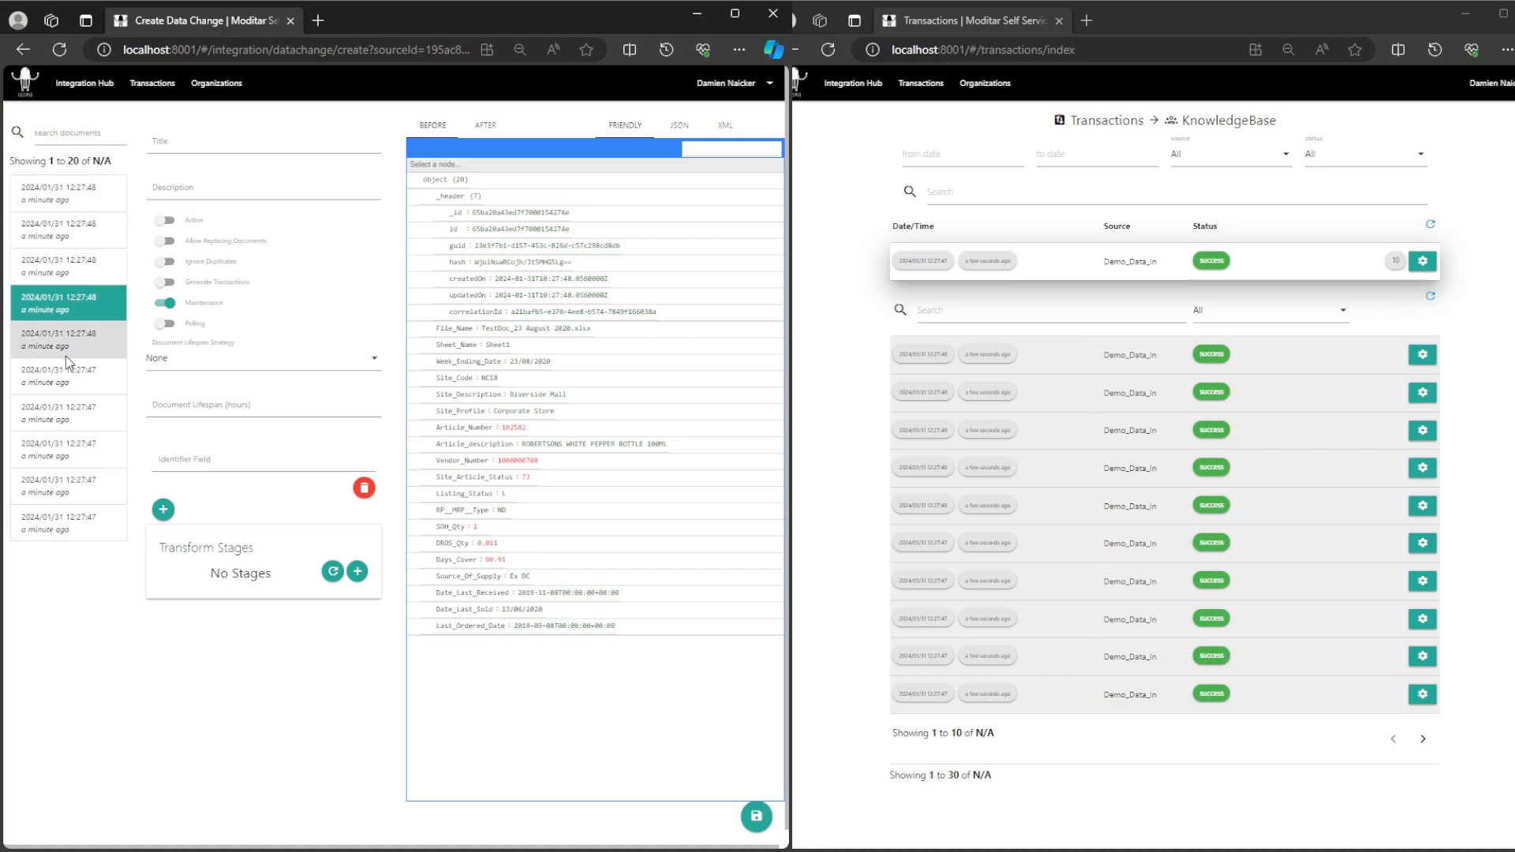
click(70, 351)
click(69, 378)
click(68, 415)
click(69, 454)
click(72, 477)
click(75, 521)
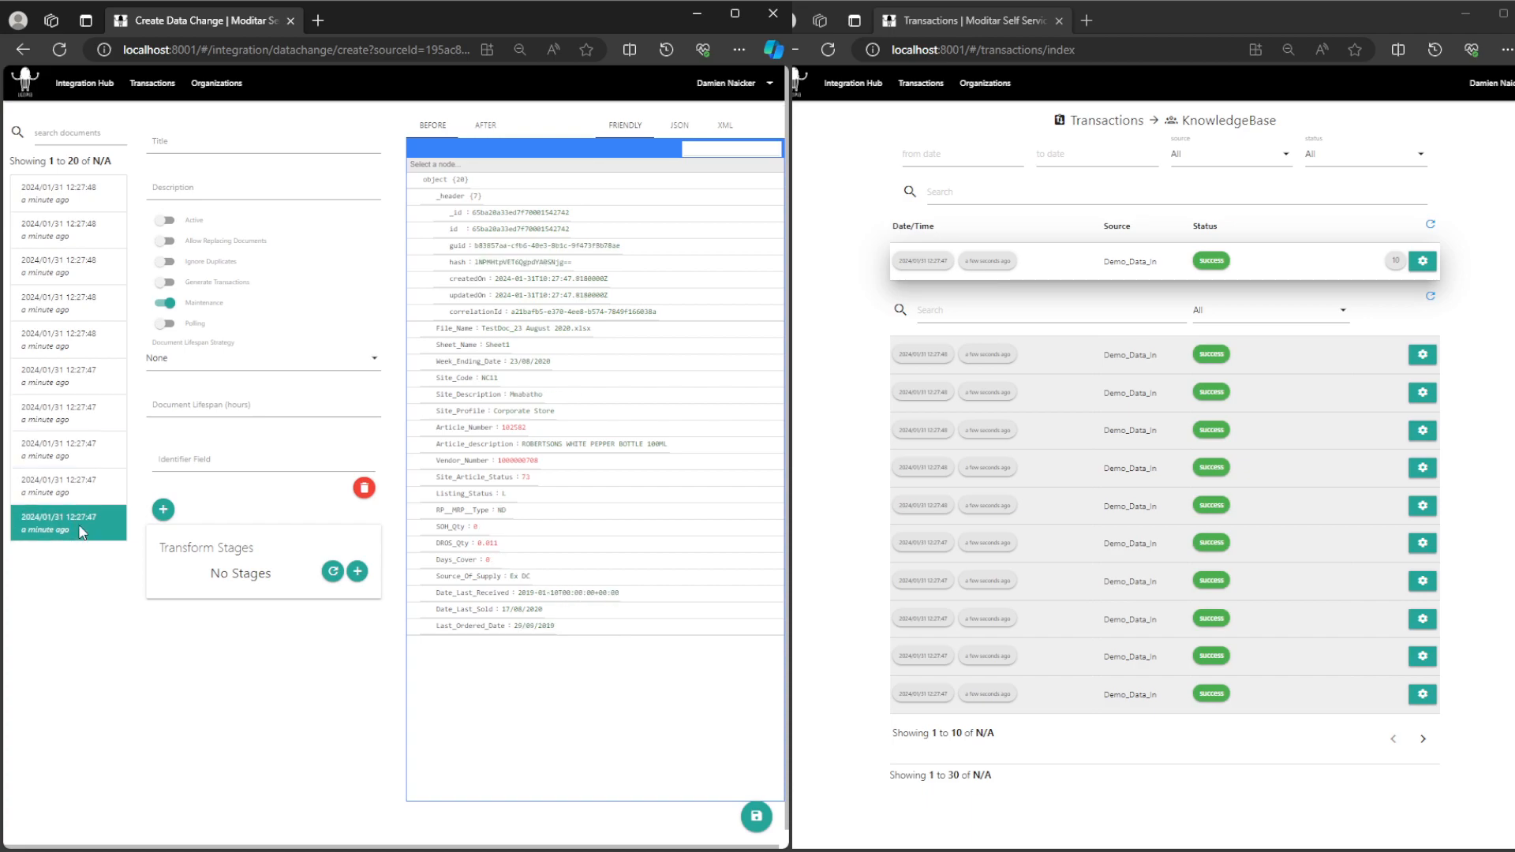
click(66, 86)
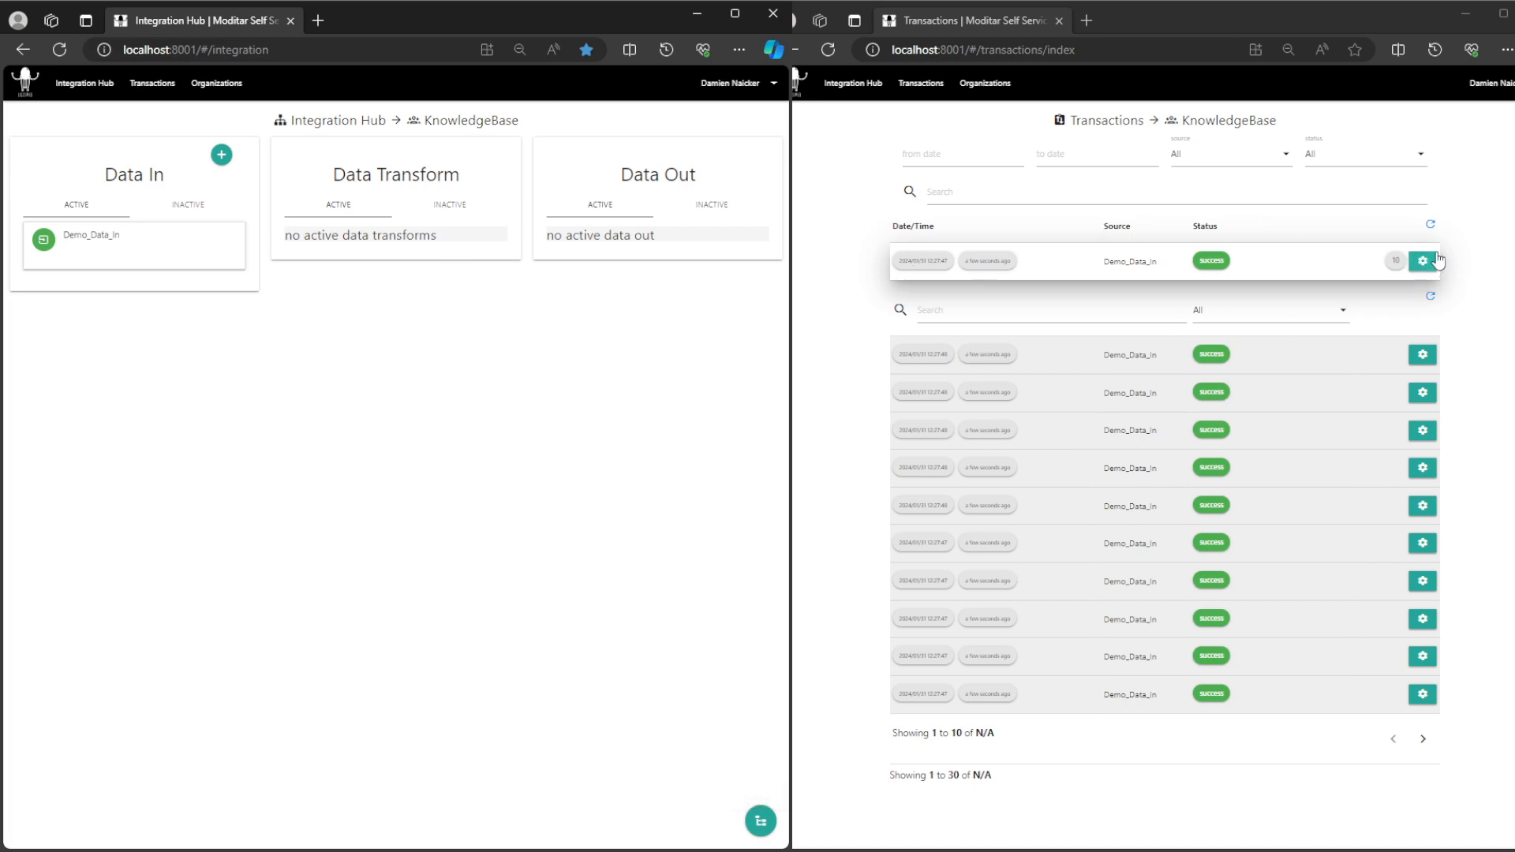
Step: Refresh the transactions list, and switch to the FTP client to check the TestDoc_23 August 2020 .dnl file in the remote TestDoc folder
click(1430, 224)
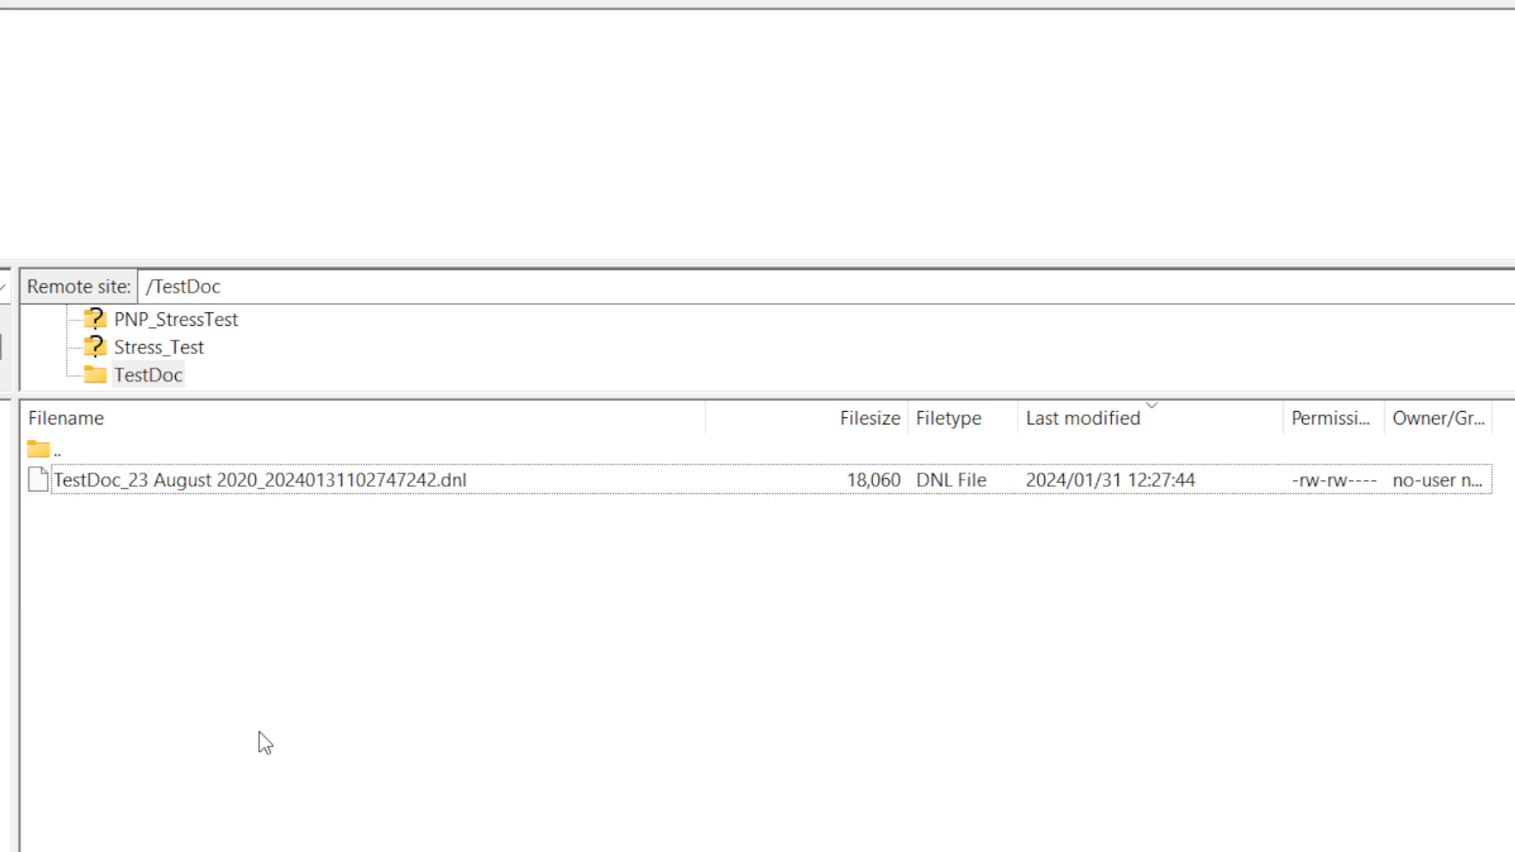
click(420, 489)
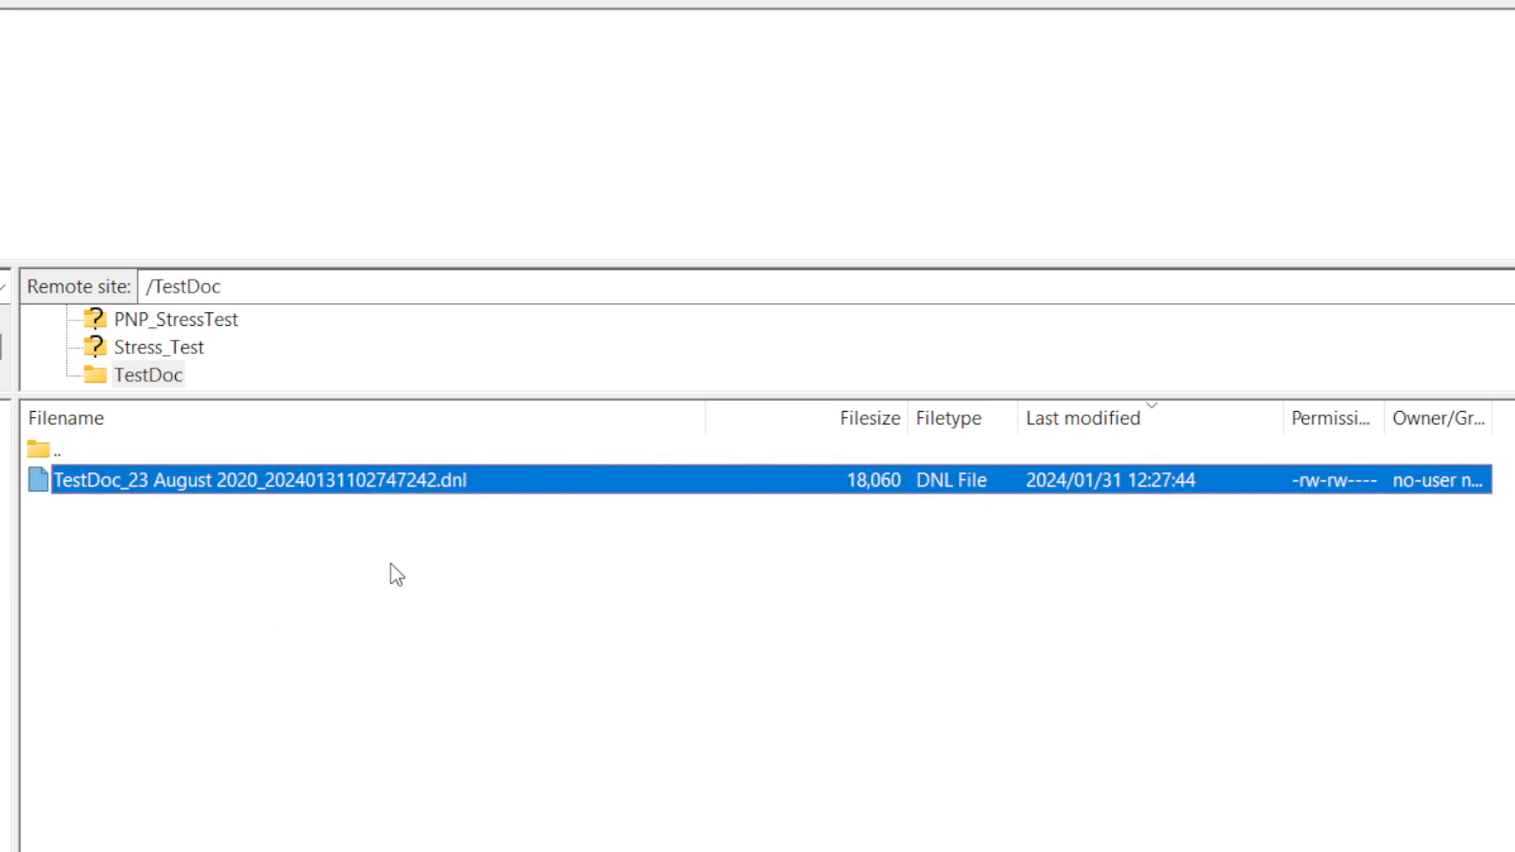
click(361, 637)
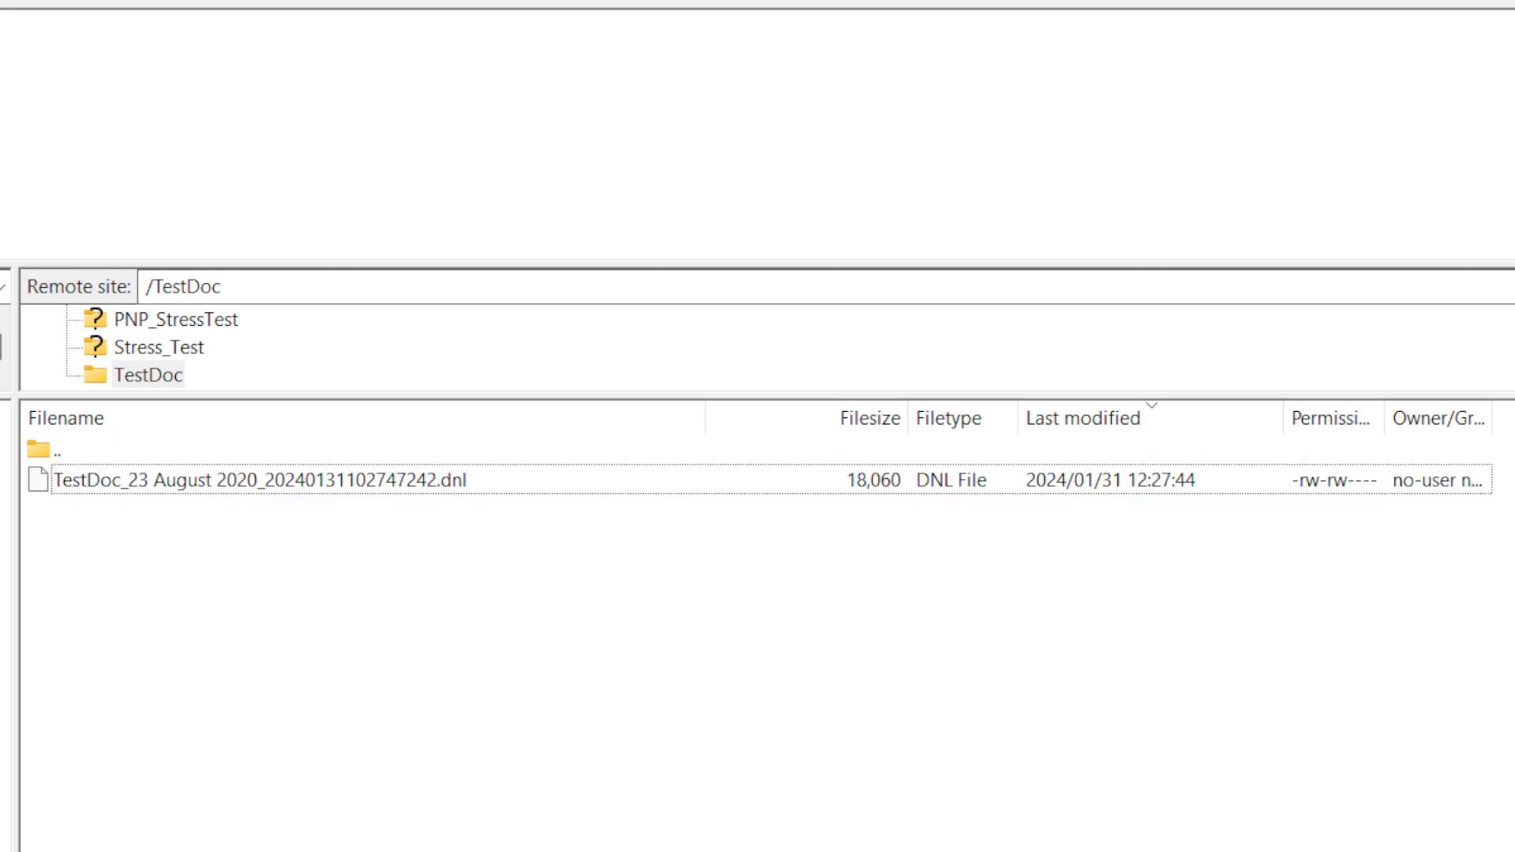